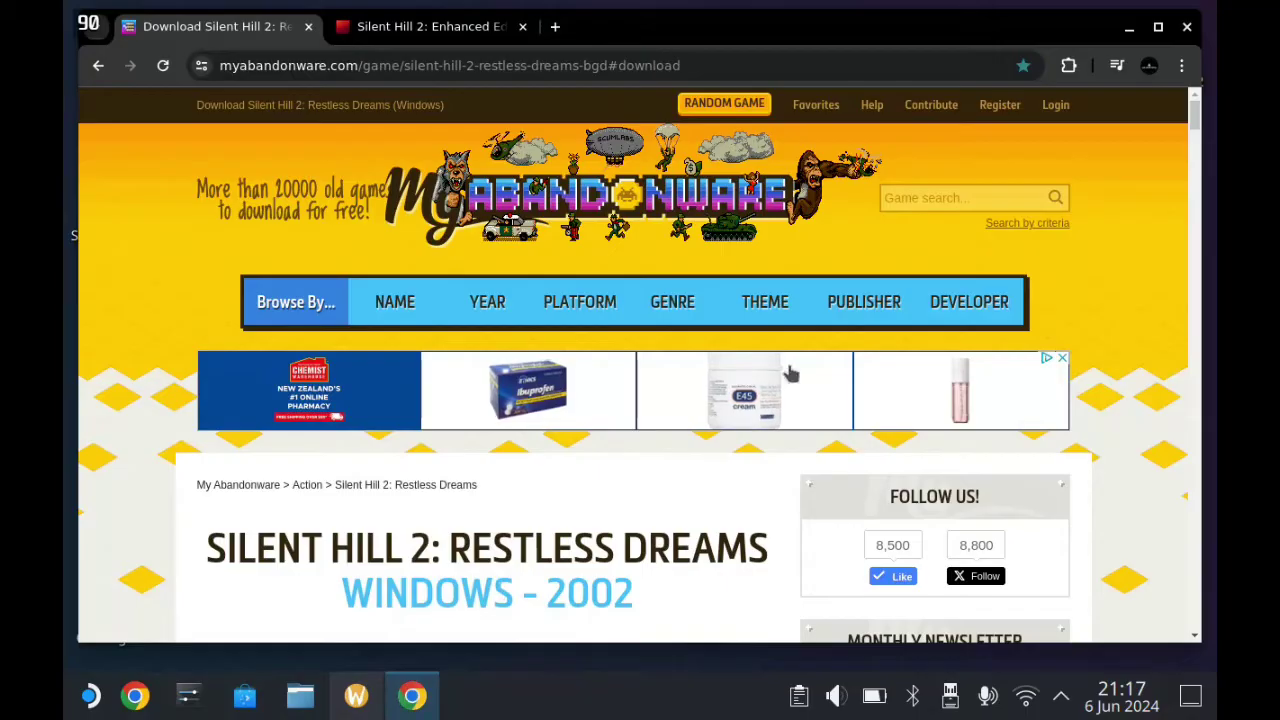
# - Scroll the MyAbandonware Silent Hill 2 page down to its Download section
pyautogui.moveTo(1197, 117); pyautogui.dragTo(1197, 137)
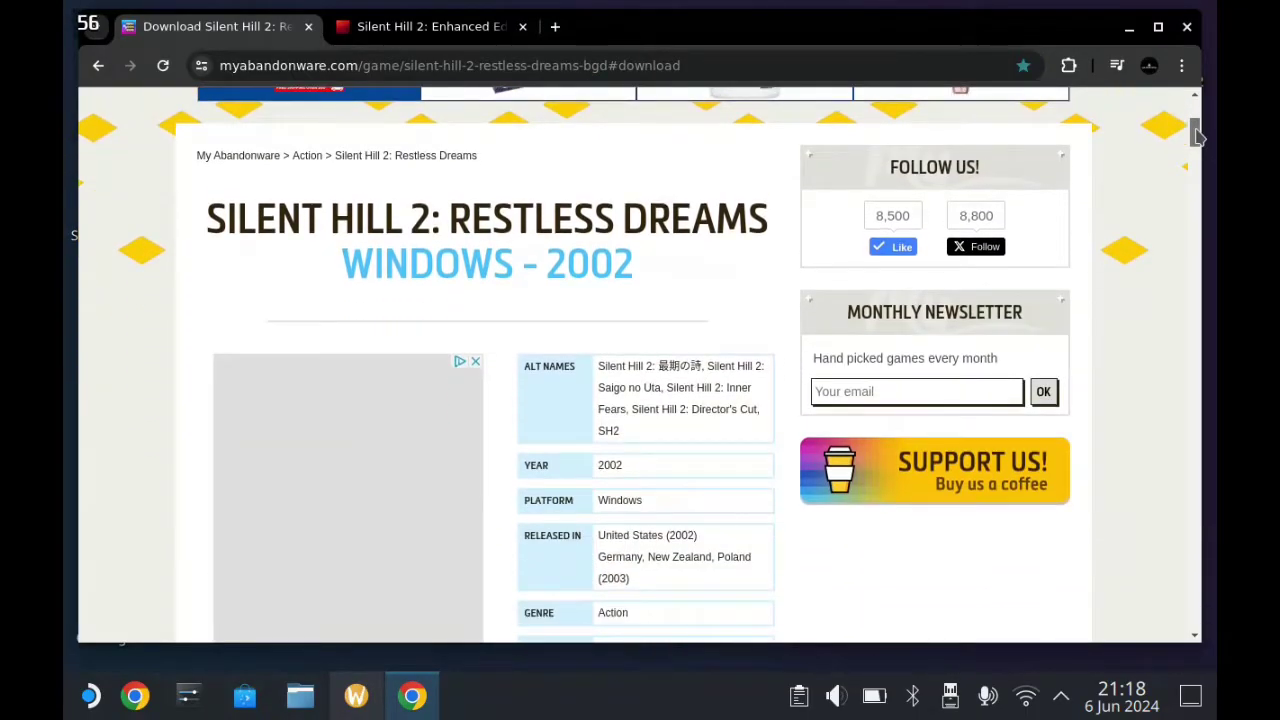
pyautogui.scroll(3, 106, 528)
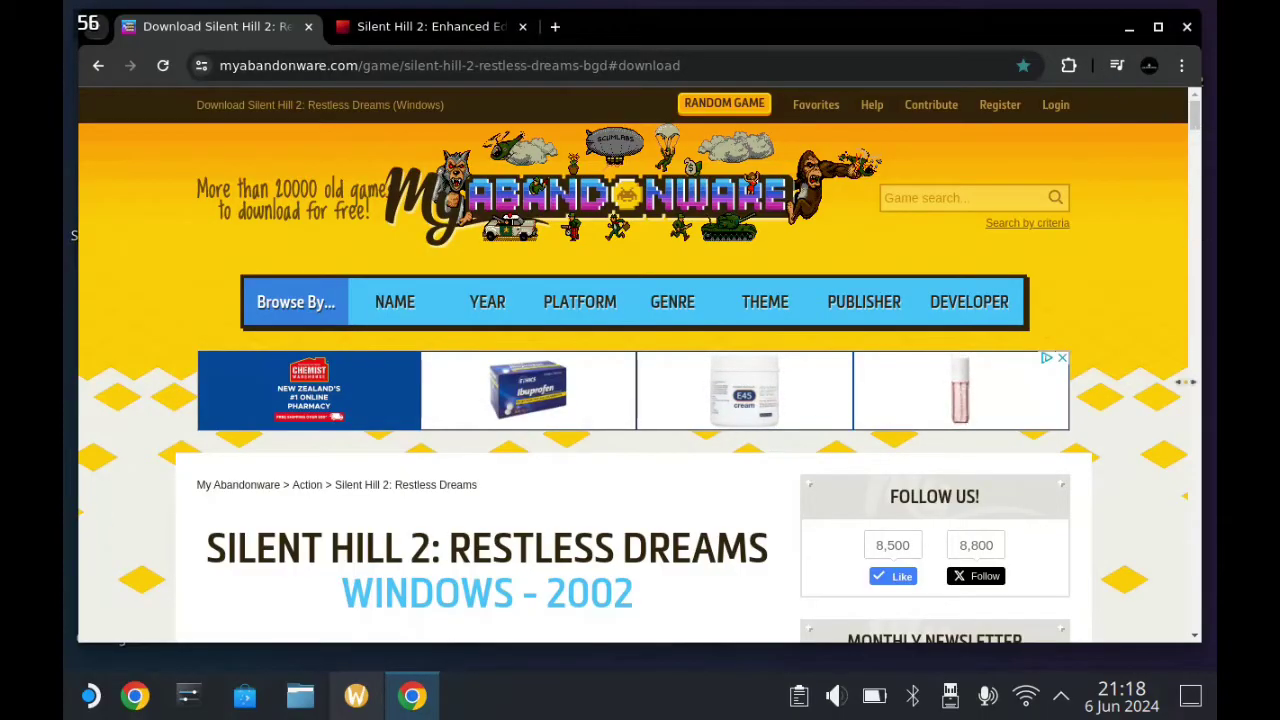
pyautogui.click(1196, 622)
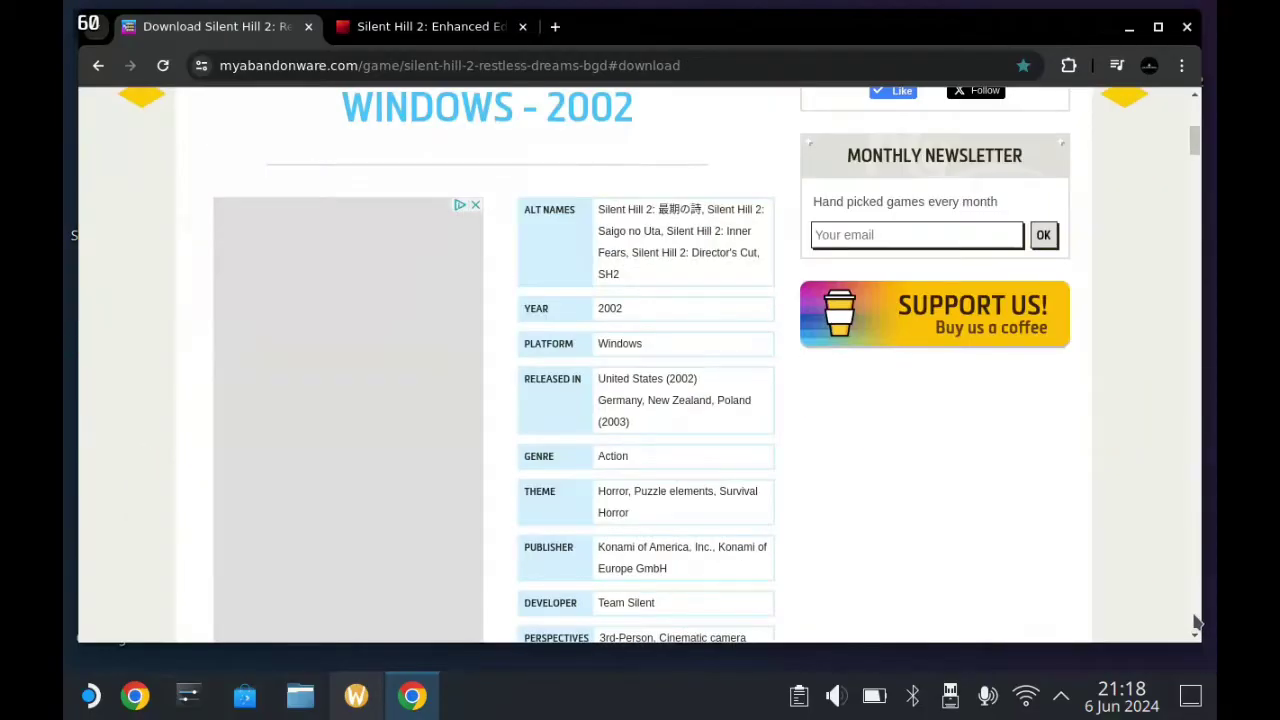
pyautogui.click(1196, 622)
pyautogui.moveTo(1198, 167); pyautogui.dragTo(1203, 582)
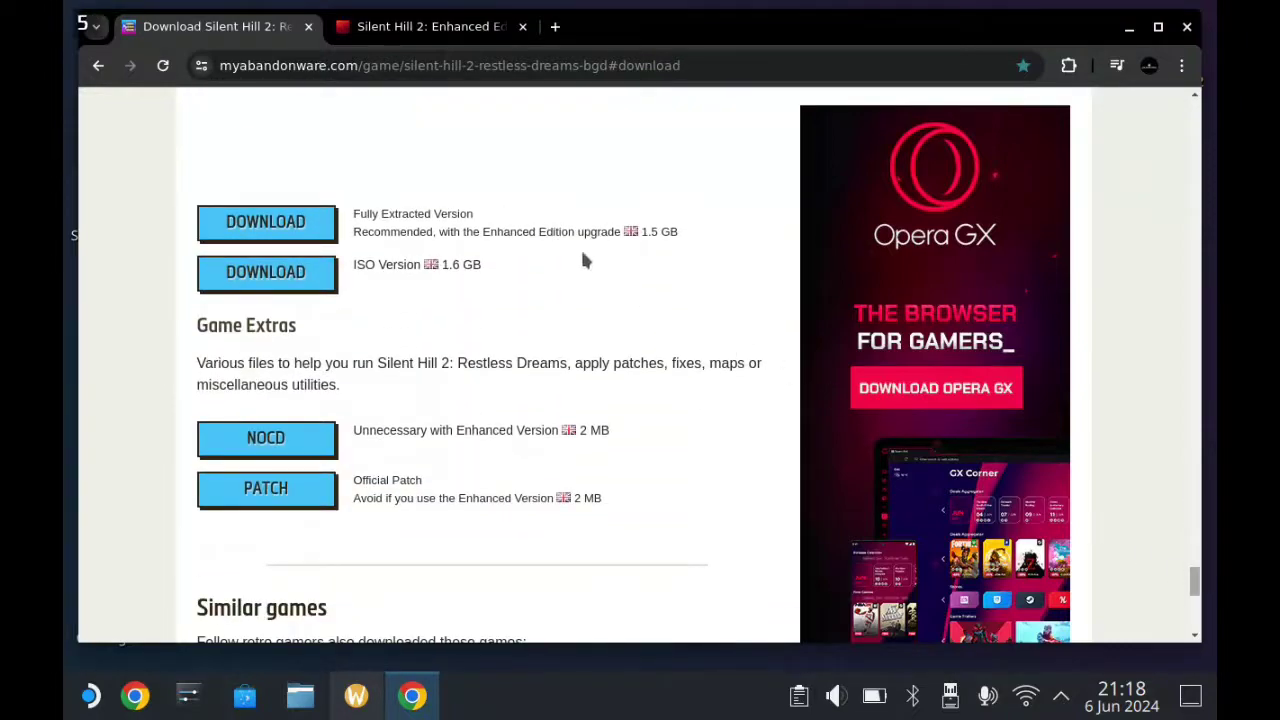
# - Highlight the ISO's 1.6 GB size and the Fully Extracted Version entry, then go to the Enhanced Edition site
pyautogui.moveTo(520, 271); pyautogui.dragTo(492, 248)
pyautogui.moveTo(679, 213); pyautogui.dragTo(288, 232)
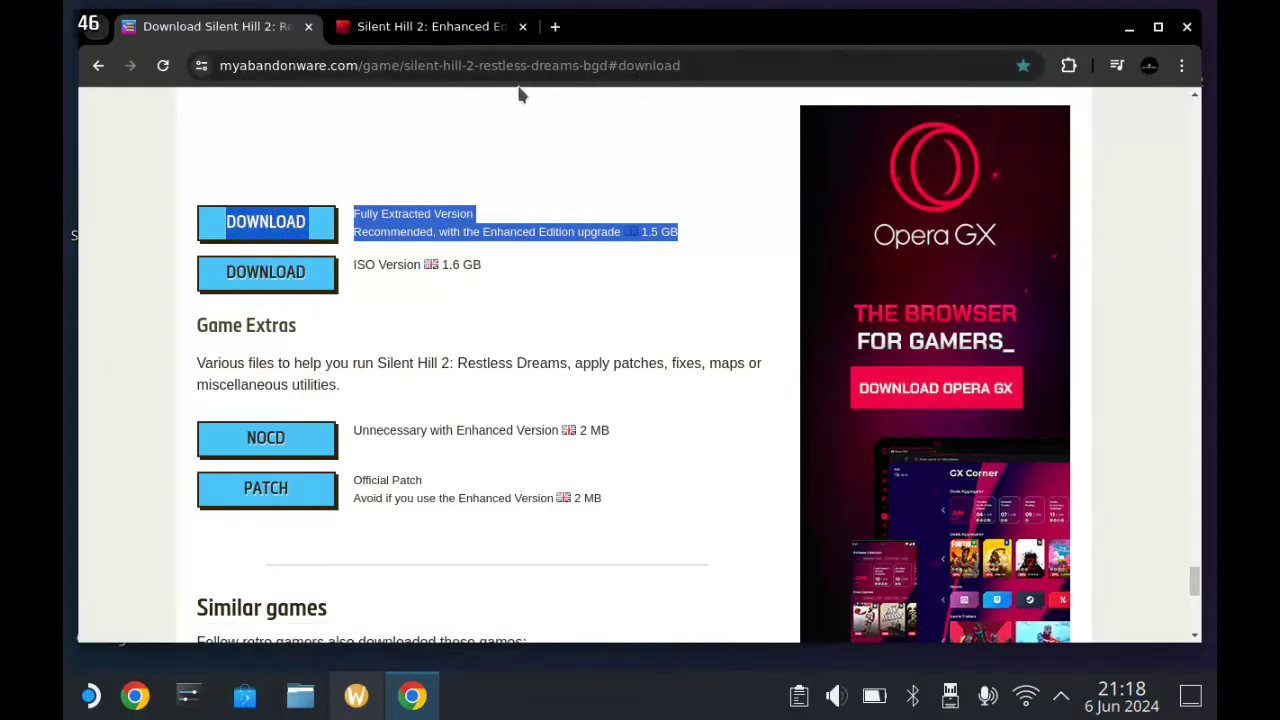
pyautogui.click(491, 159)
pyautogui.click(430, 26)
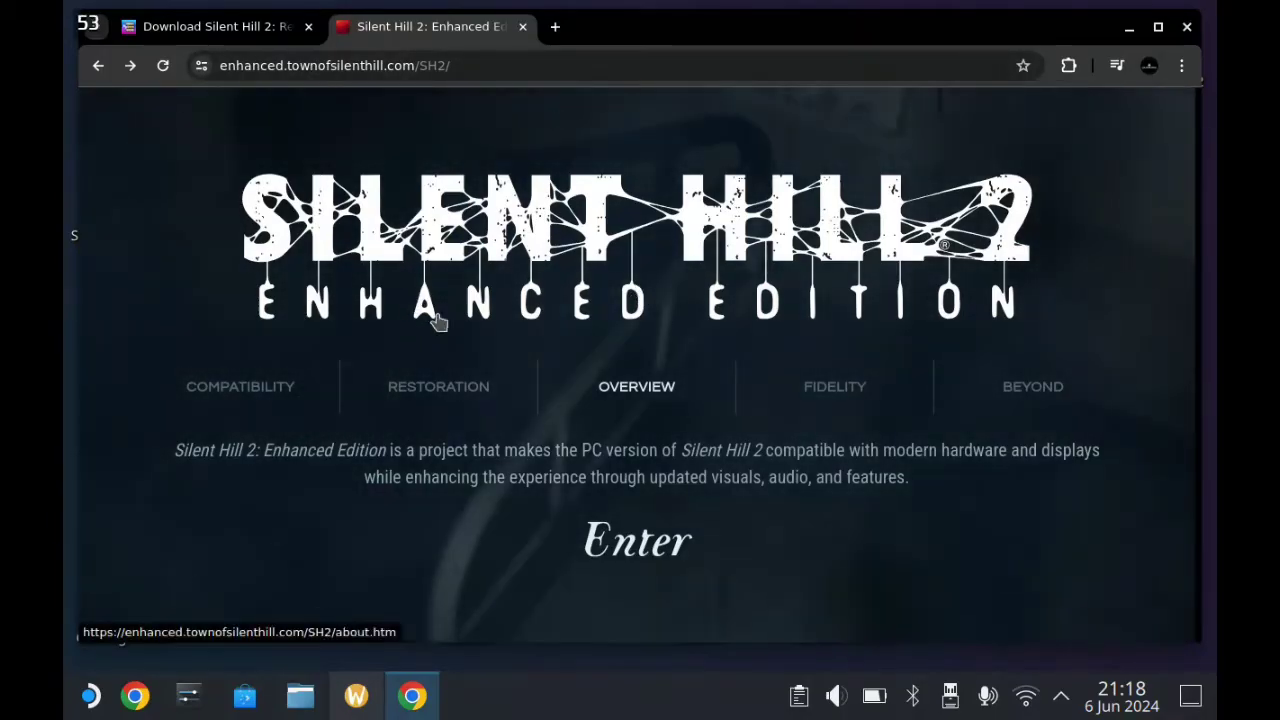
# - Enter the Enhanced Edition site, read the Download & Usage install steps, then show Chrome's download history
pyautogui.click(614, 549)
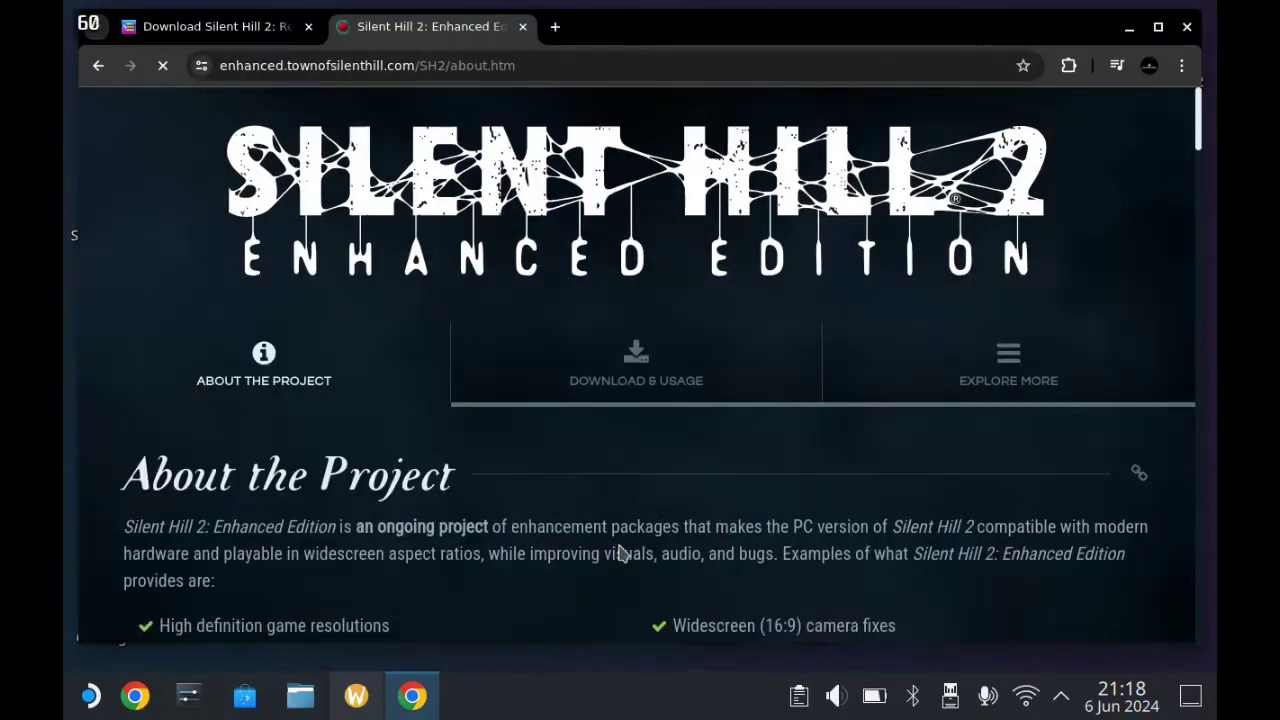
pyautogui.click(637, 403)
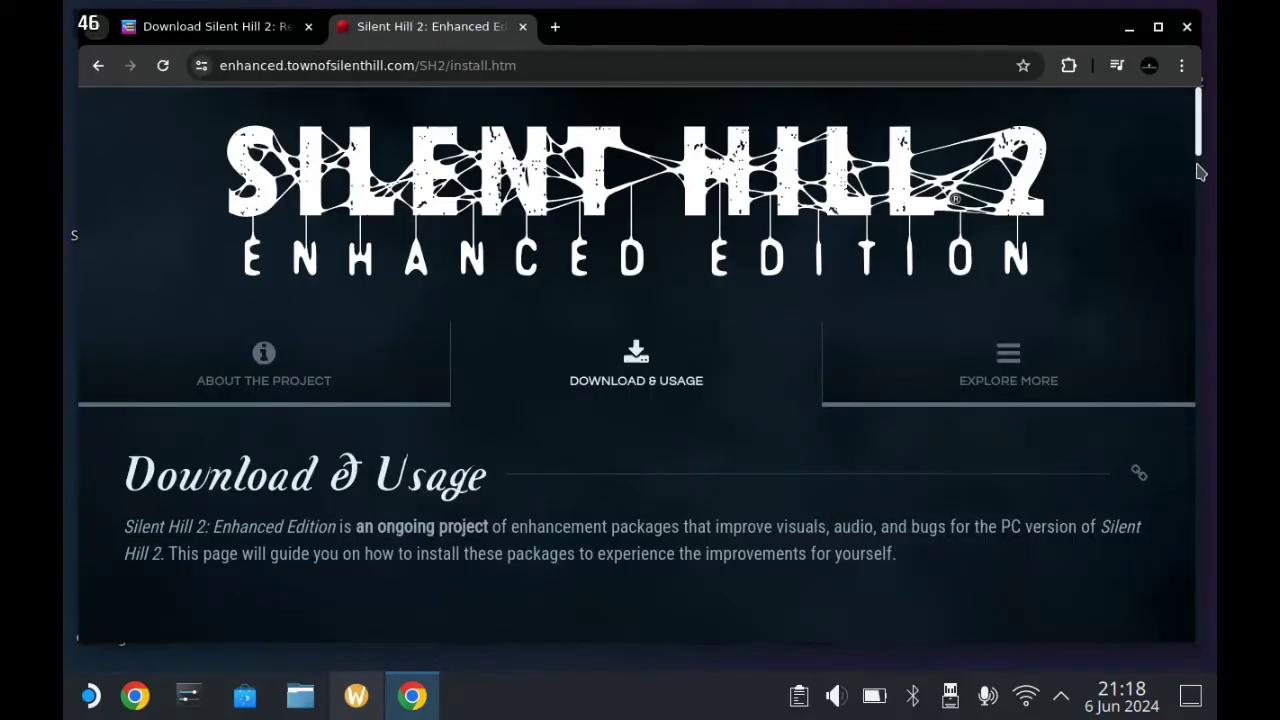
pyautogui.moveTo(1198, 152); pyautogui.dragTo(1180, 345)
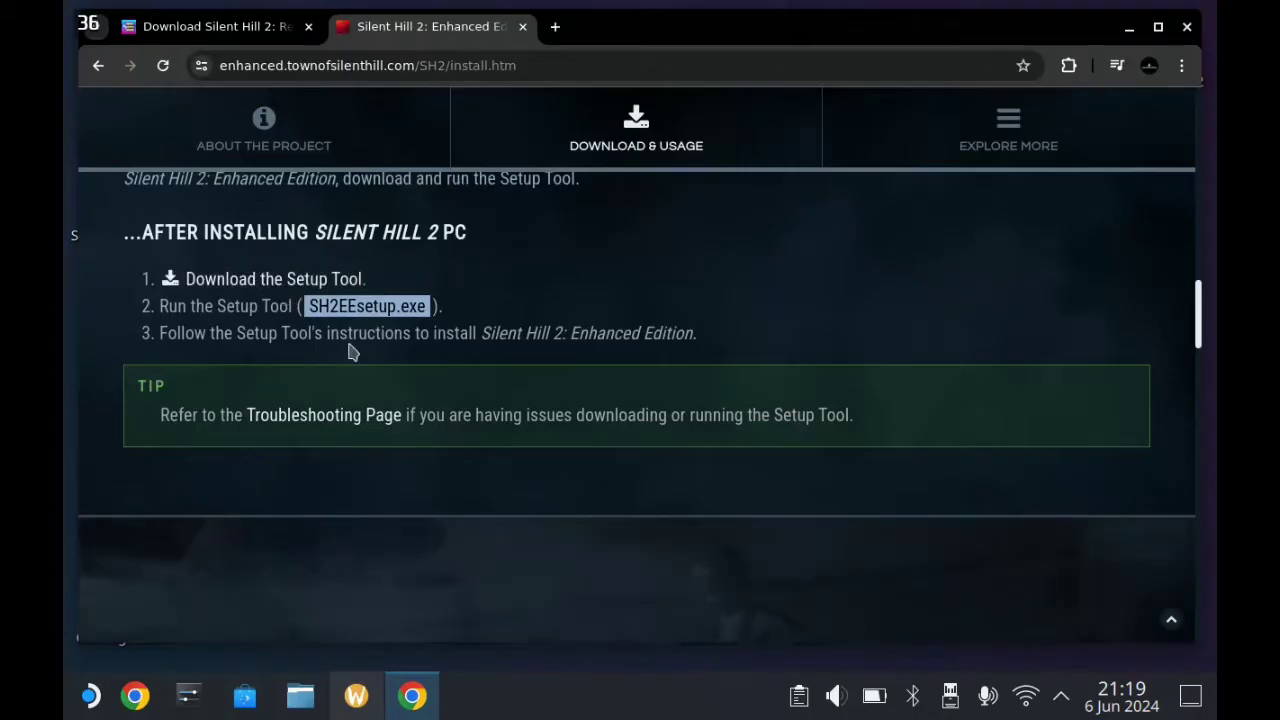
pyautogui.click(374, 706)
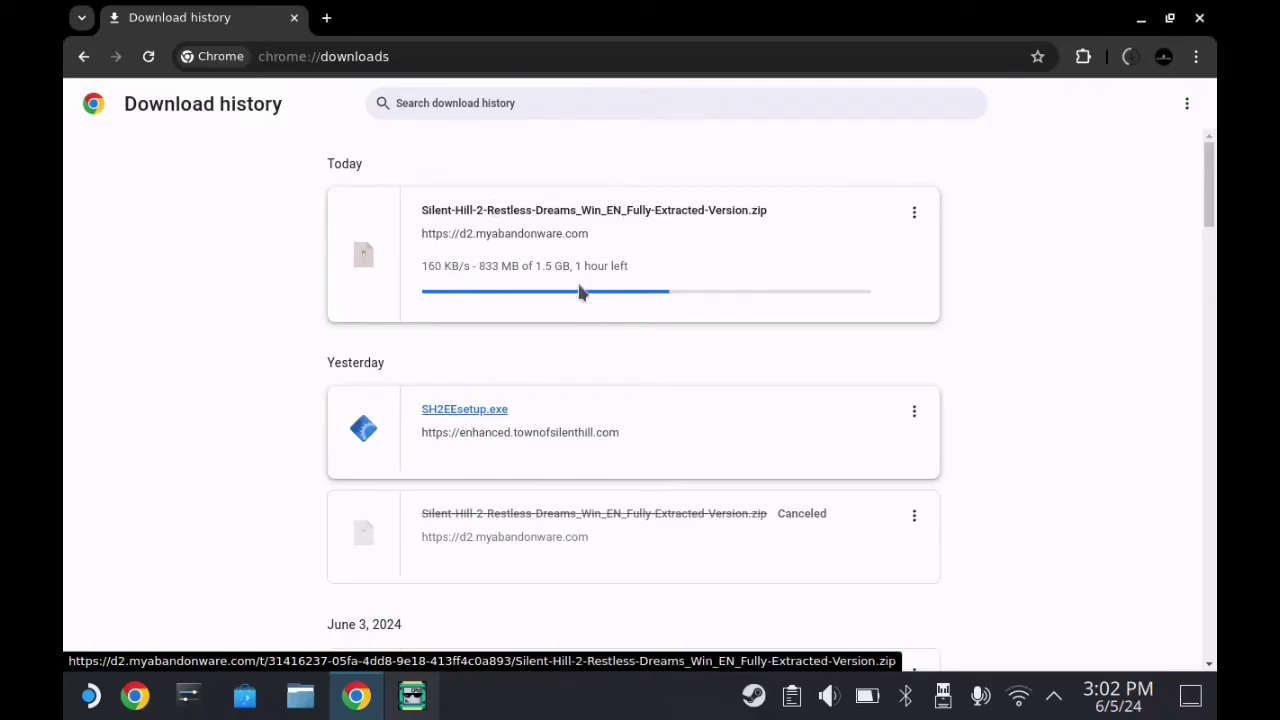
pyautogui.tripleClick(621, 266)
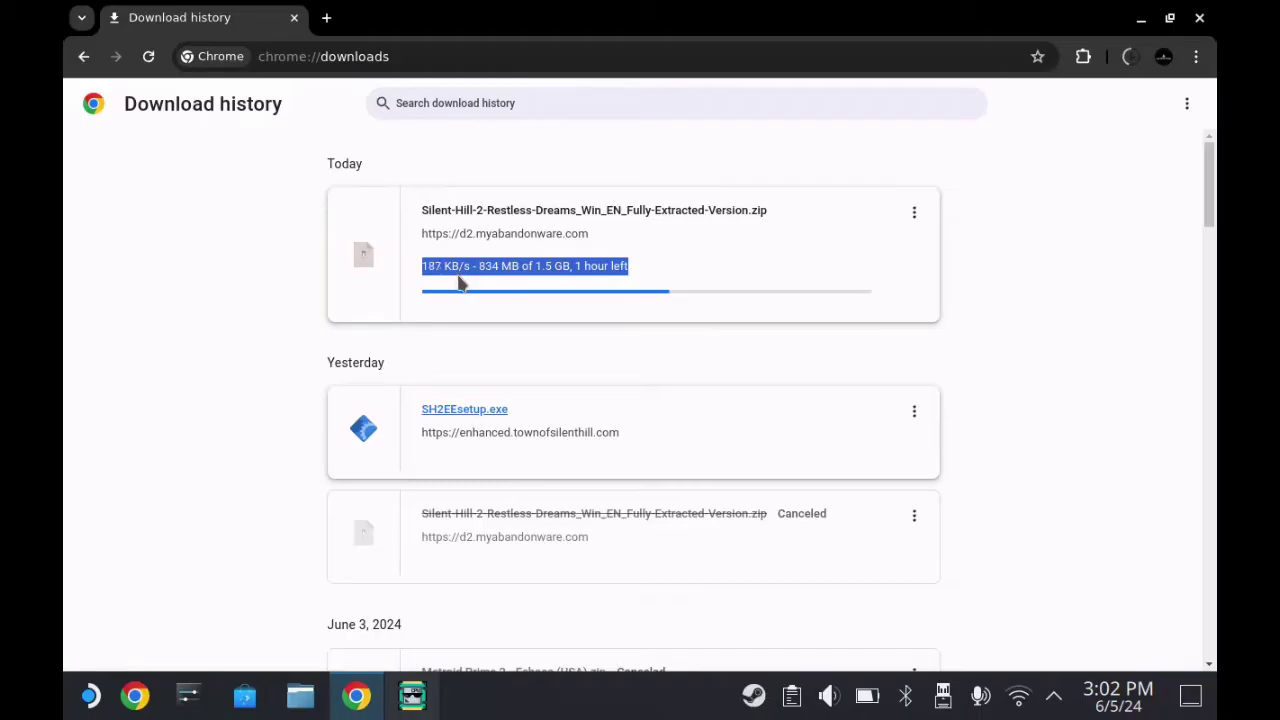
pyautogui.click(583, 340)
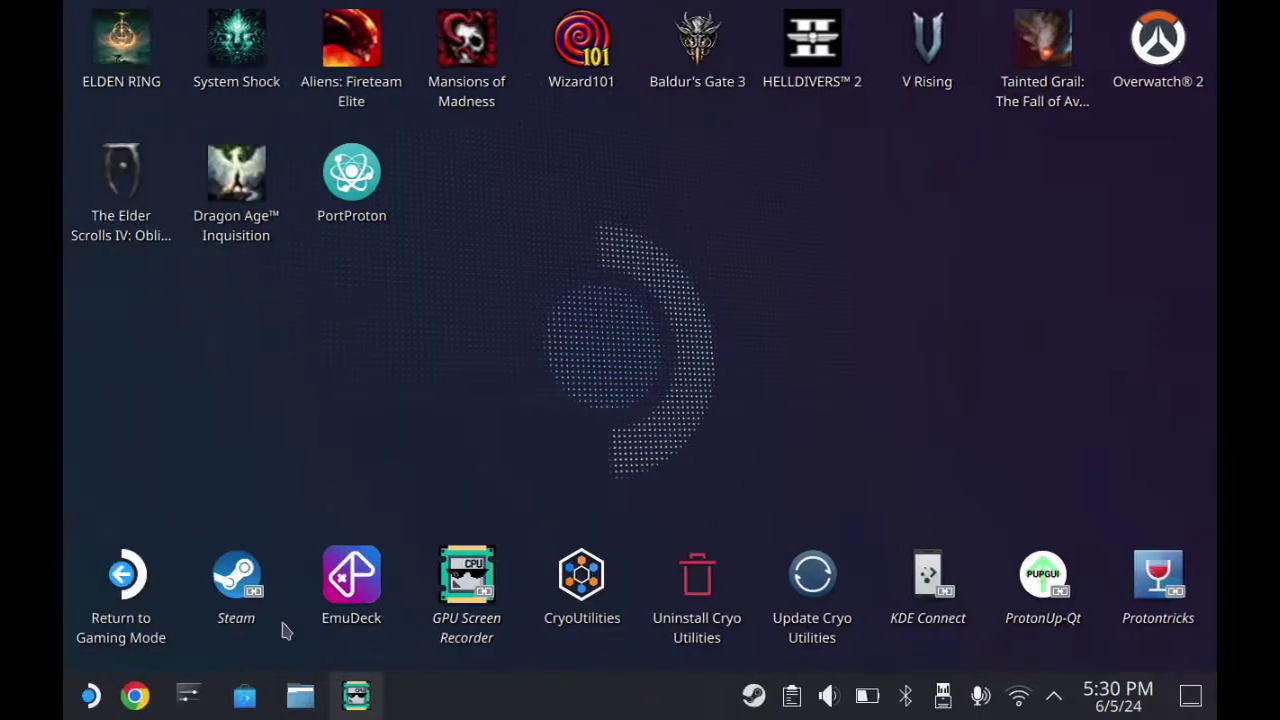
# - In Dolphin's Downloads folder, choose Extract archive to... for the Silent Hill 2 Restless Dreams zip
pyautogui.click(300, 698)
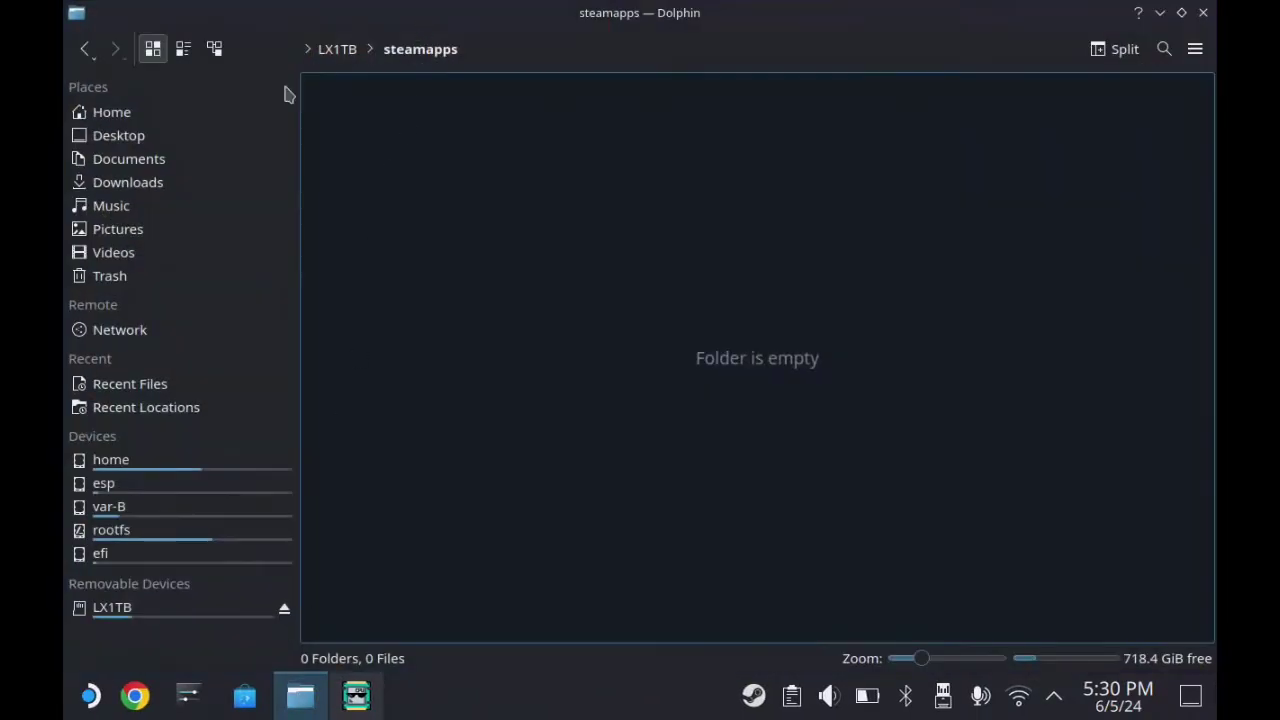
pyautogui.click(169, 190)
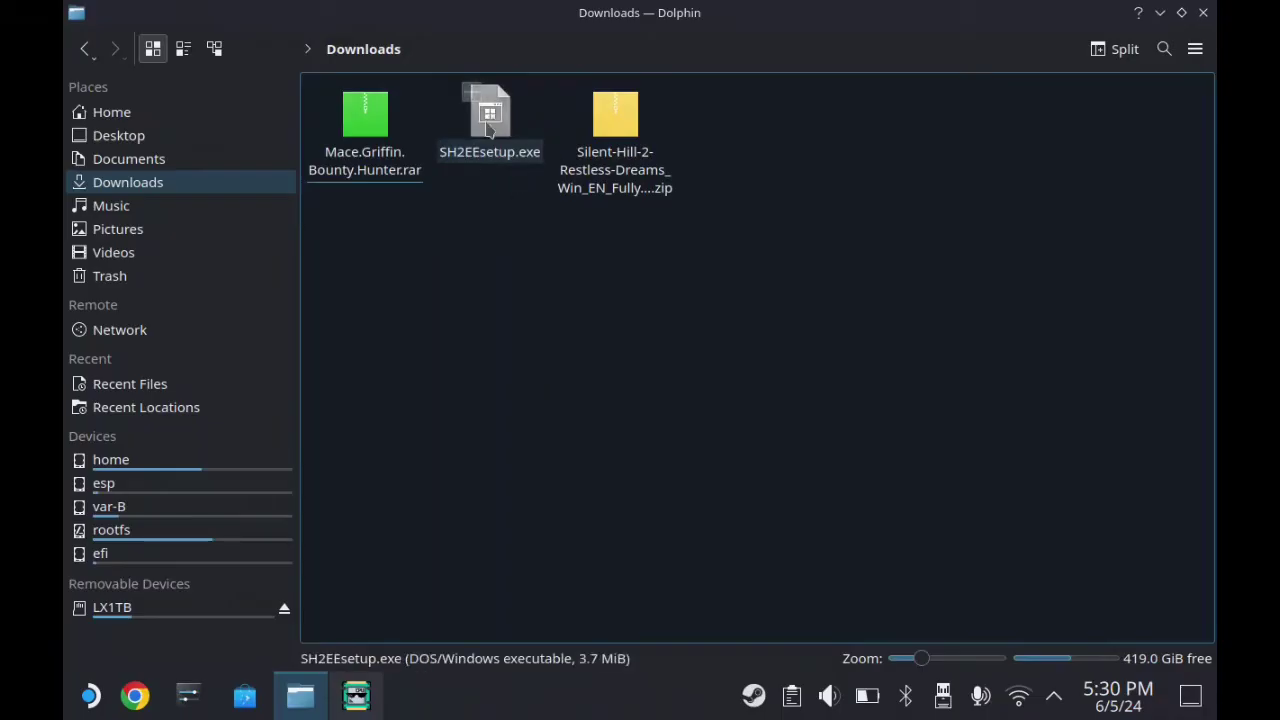
pyautogui.rightClick(614, 148)
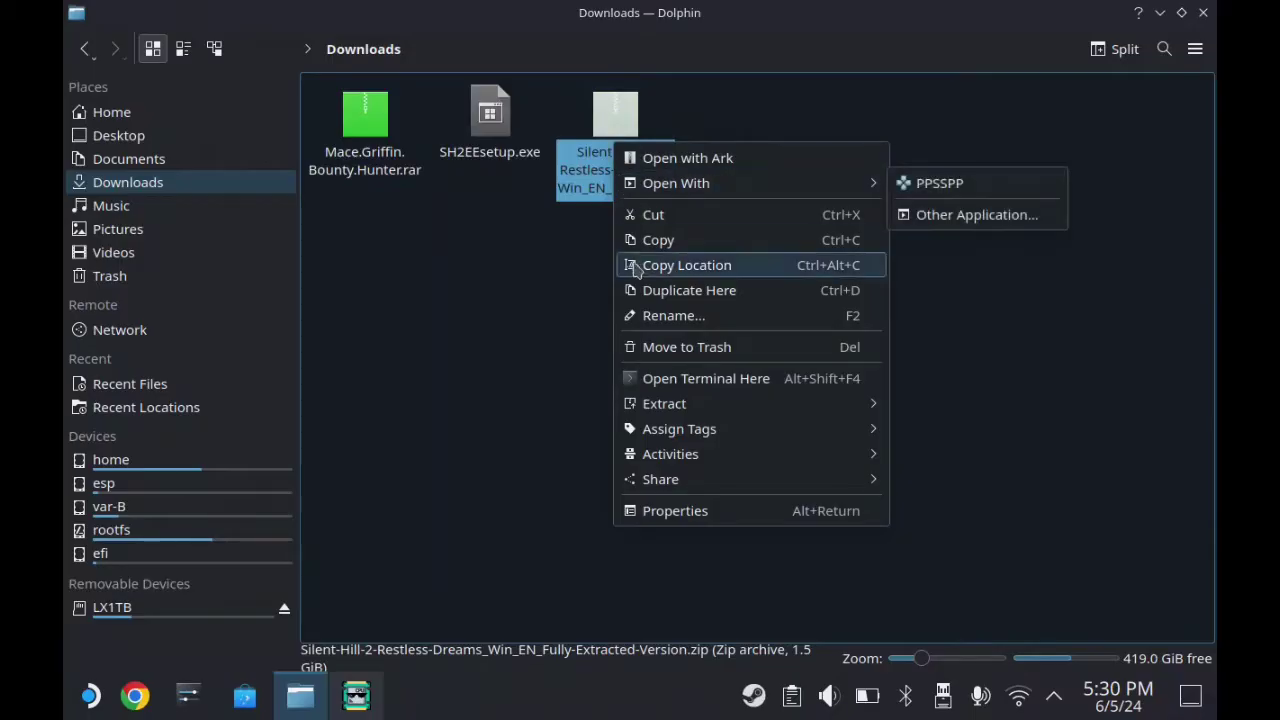
pyautogui.moveTo(647, 403)
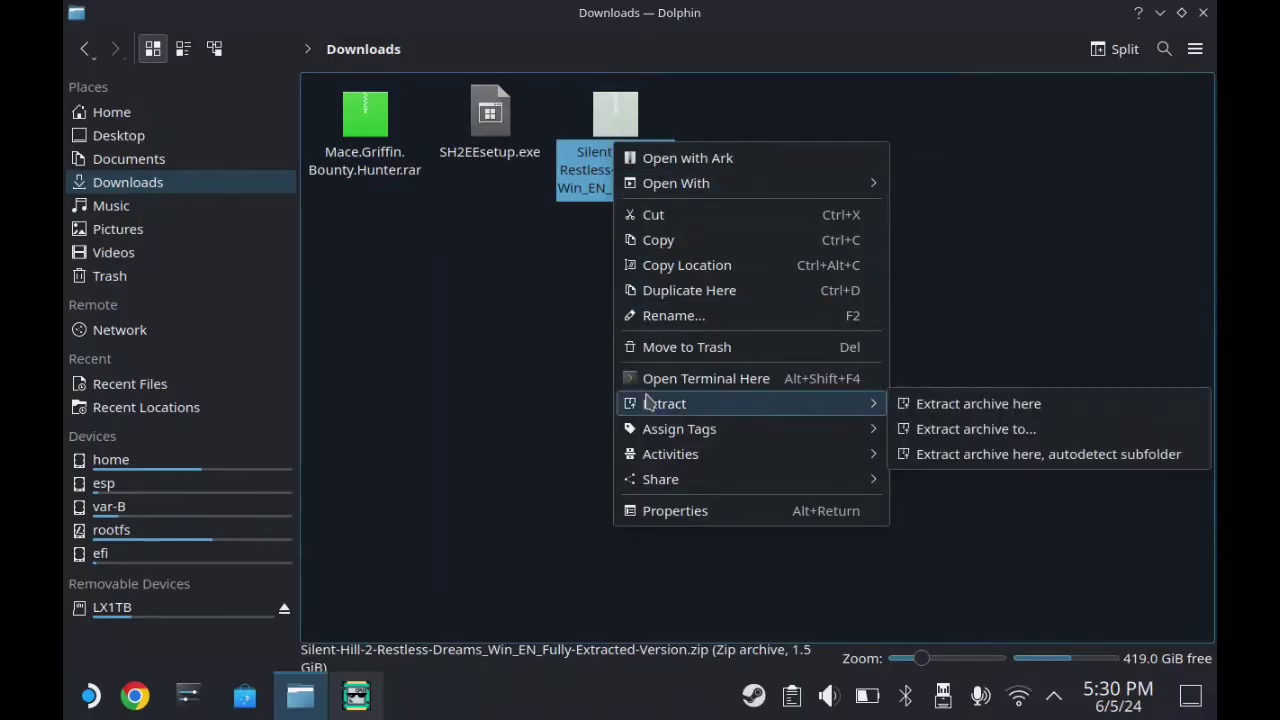
pyautogui.click(910, 430)
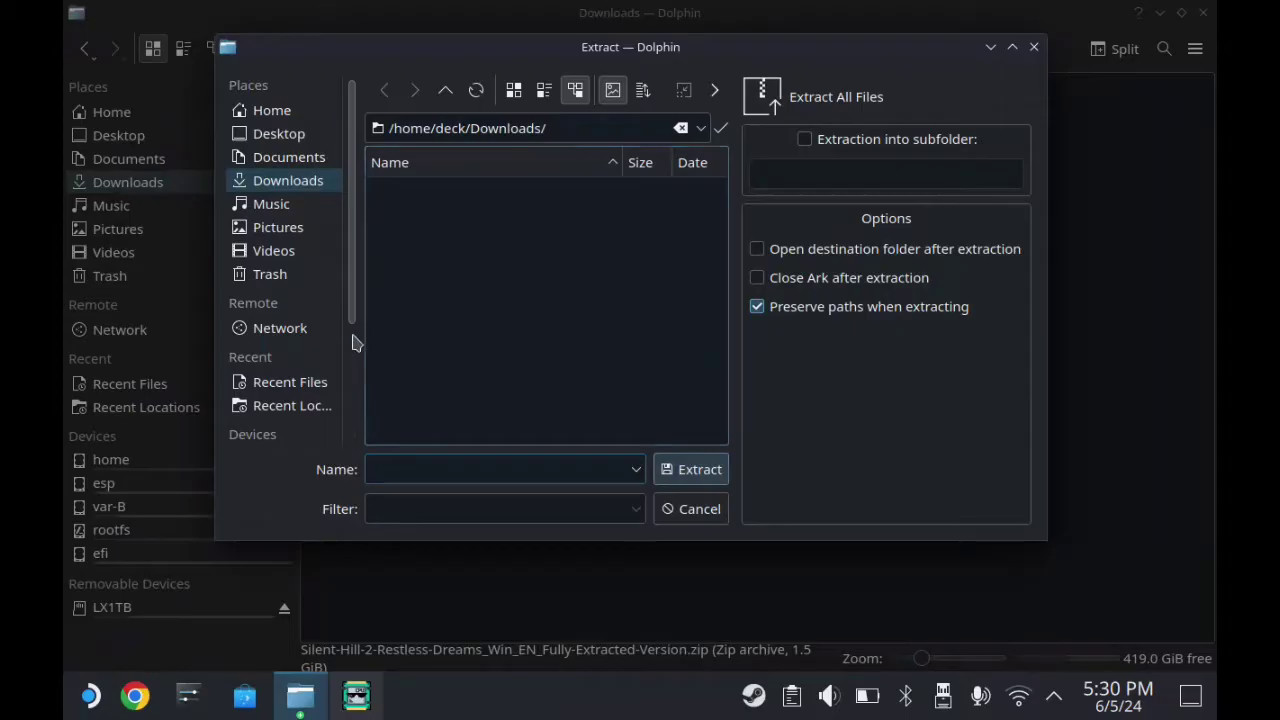
# - Extract the Restless Dreams zip to the LX1TB drive at /run/media/deck/LX1TB
pyautogui.moveTo(354, 314); pyautogui.dragTo(359, 445)
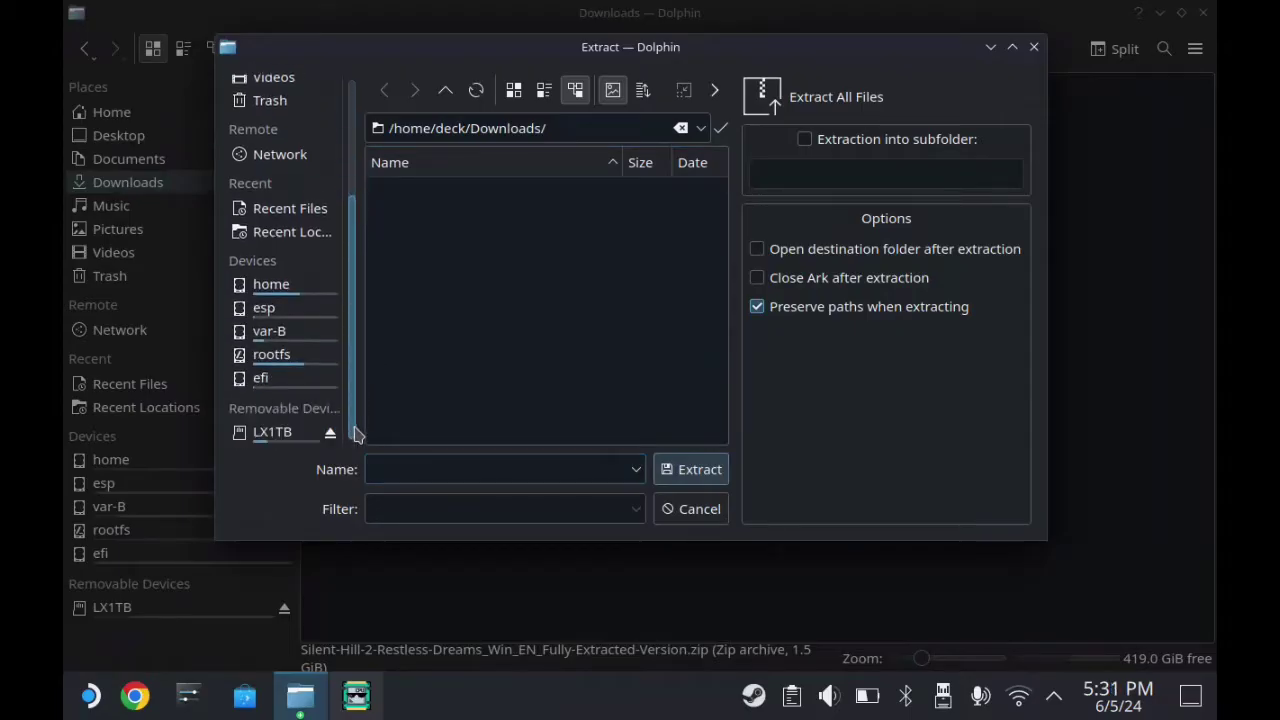
pyautogui.click(272, 433)
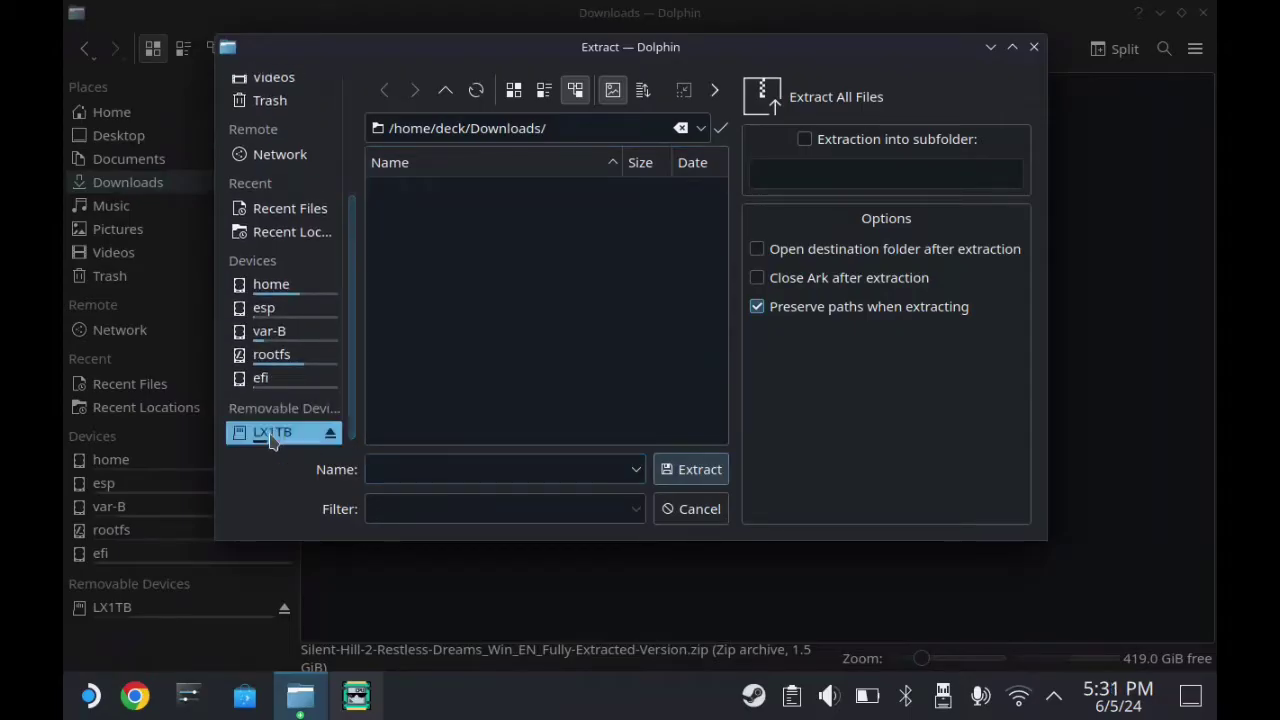
pyautogui.click(681, 469)
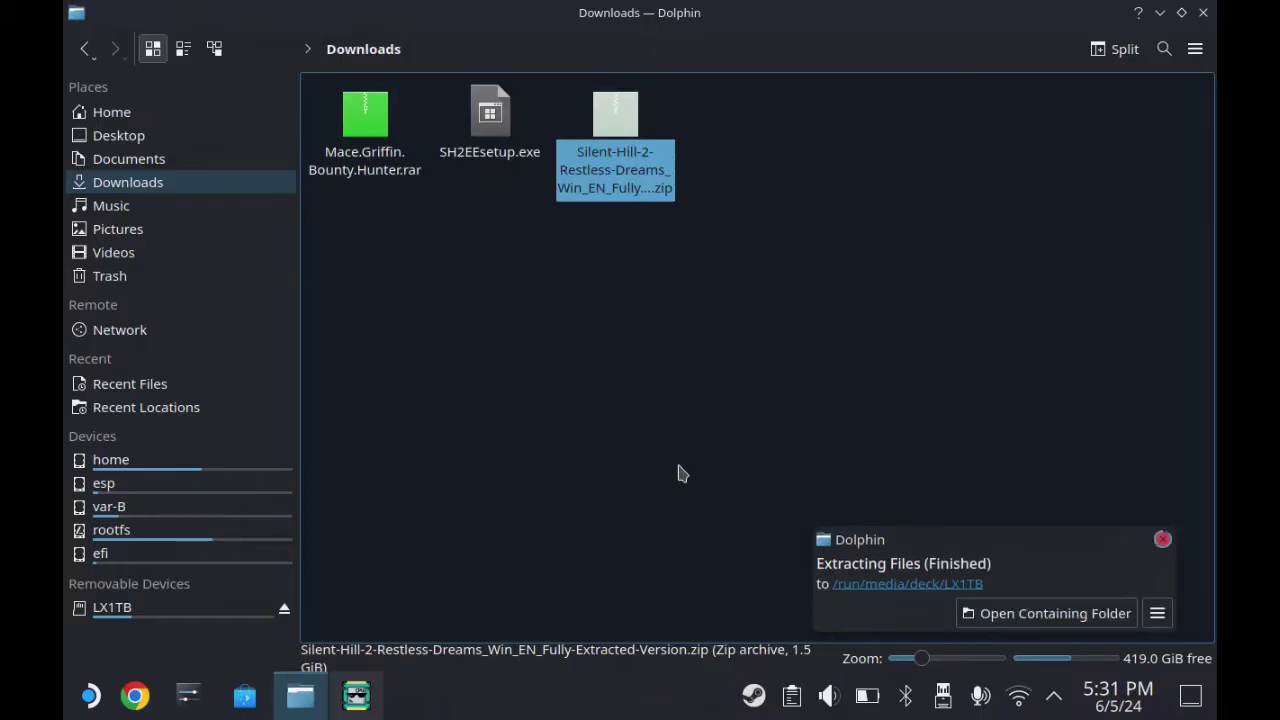
# - Open the extracted Silent Hill 2 folder on LX1TB and close the steamapps tab
pyautogui.click(1063, 612)
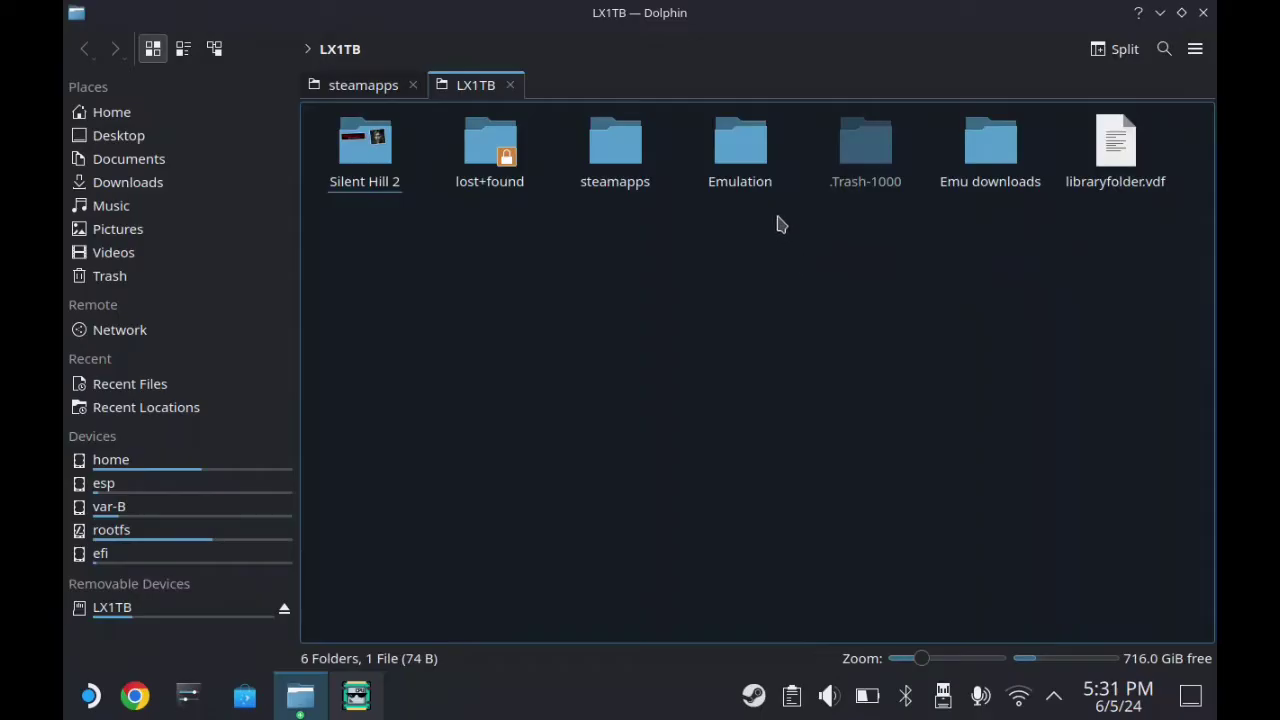
pyautogui.click(365, 150)
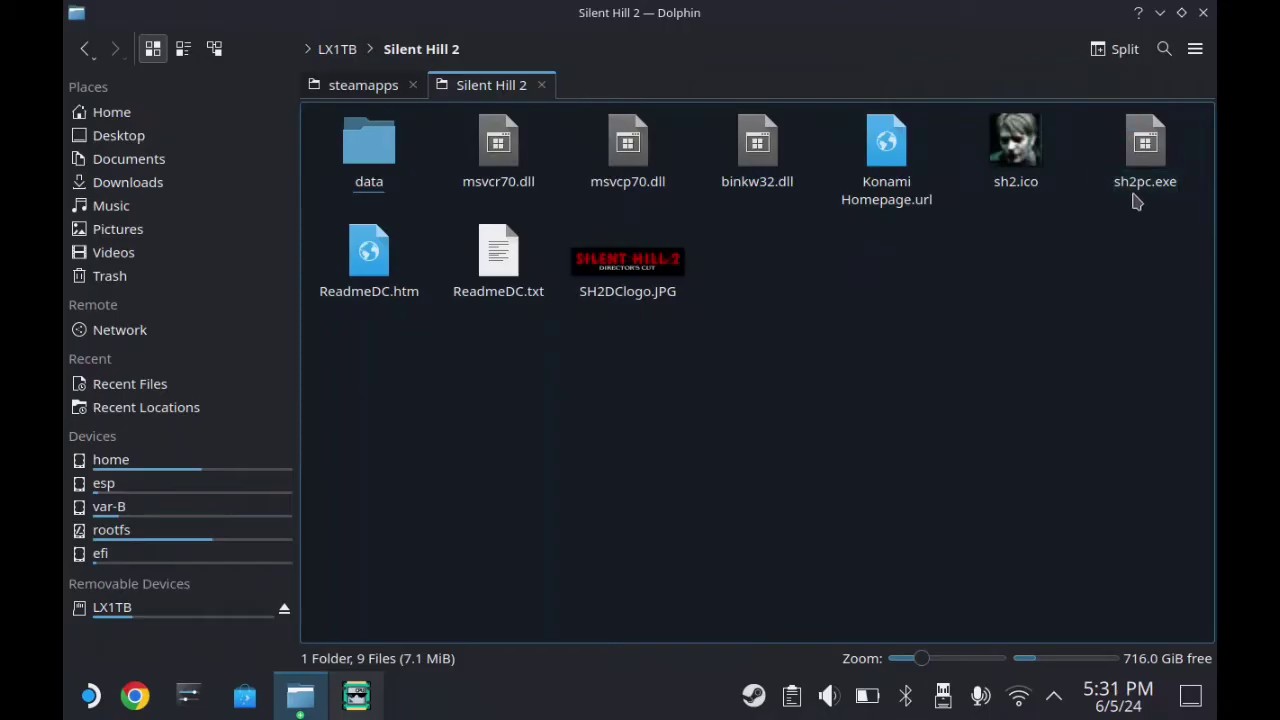
pyautogui.click(370, 86)
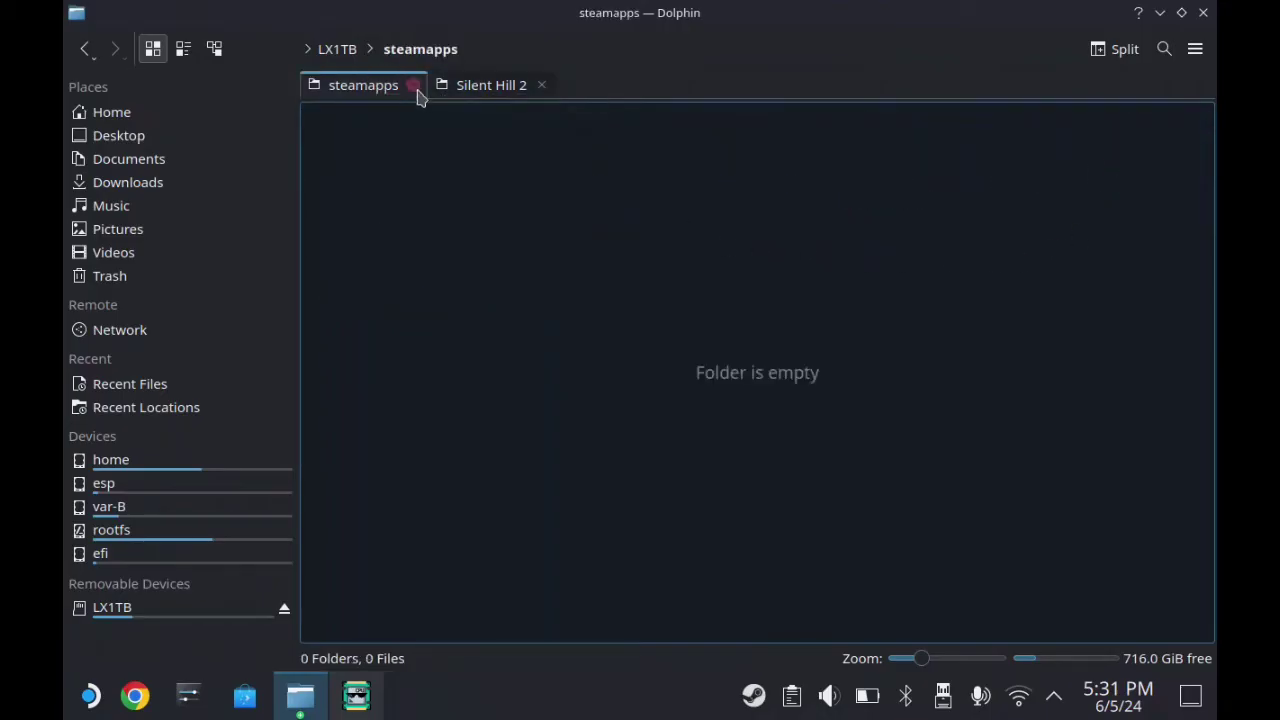
pyautogui.click(413, 86)
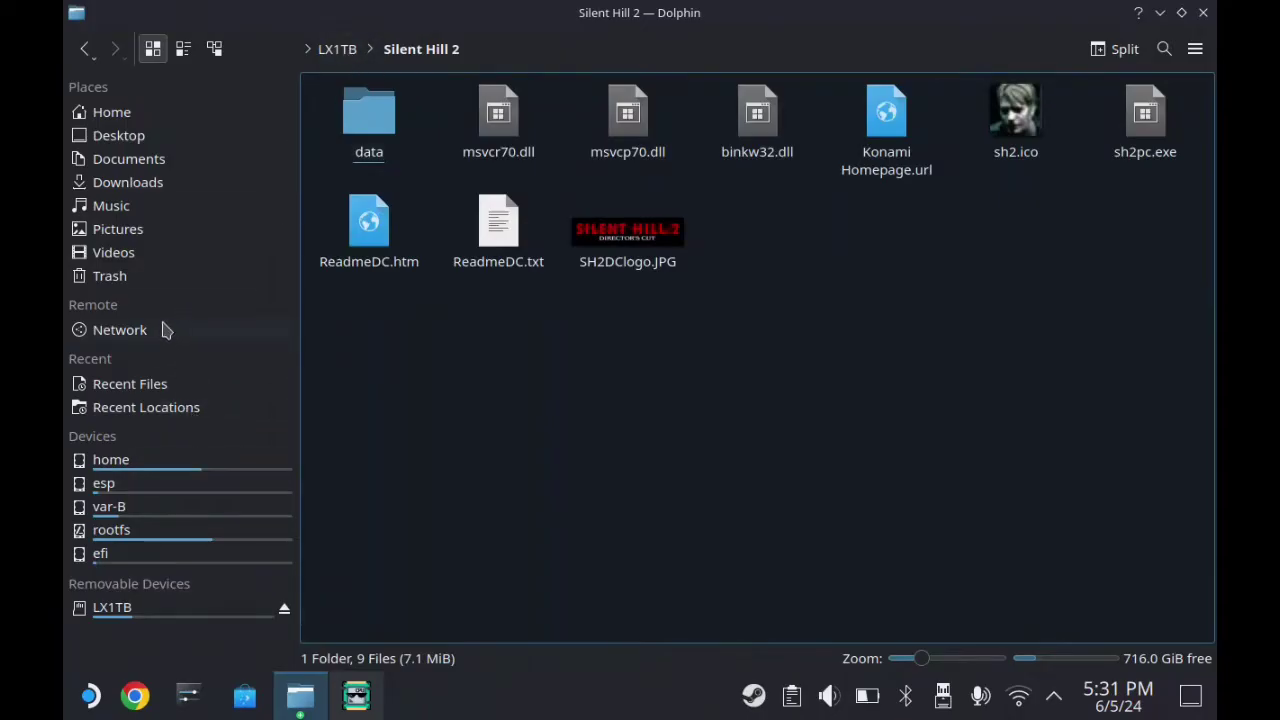
# - Open Downloads in a new tab and bring up the actions for SH2EEsetup.exe
pyautogui.rightClick(183, 190)
pyautogui.click(205, 201)
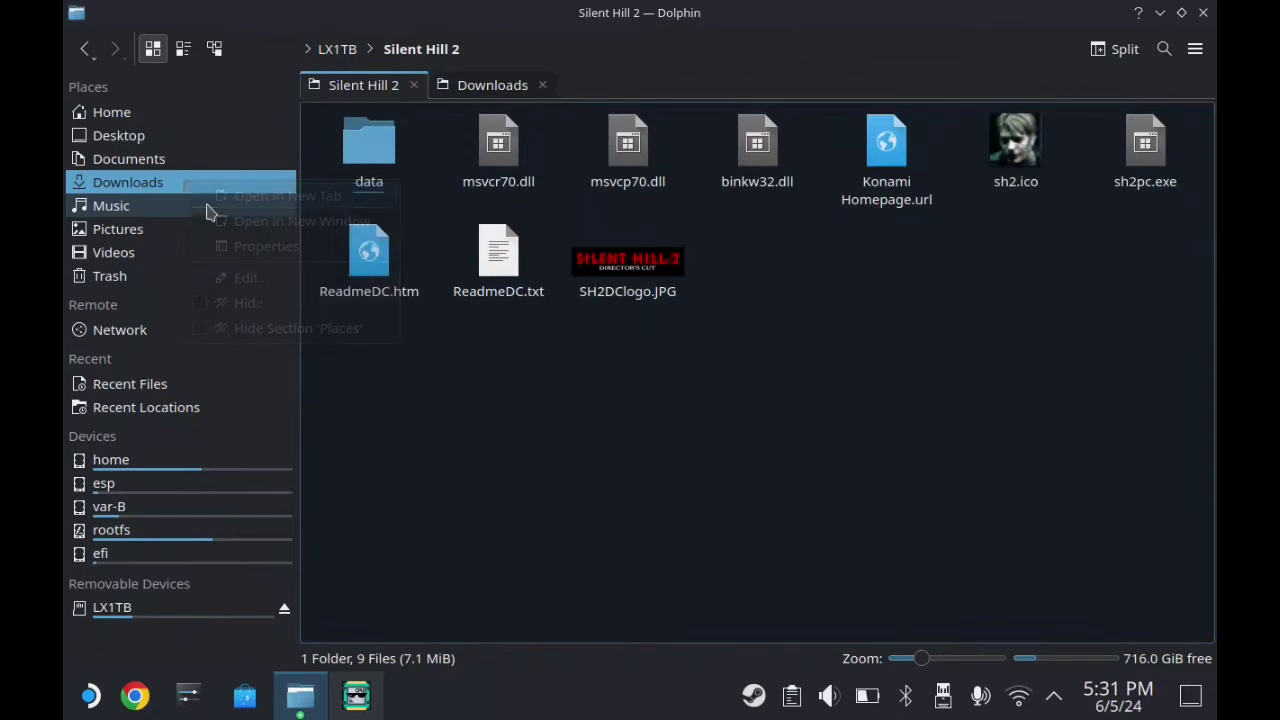
pyautogui.click(473, 89)
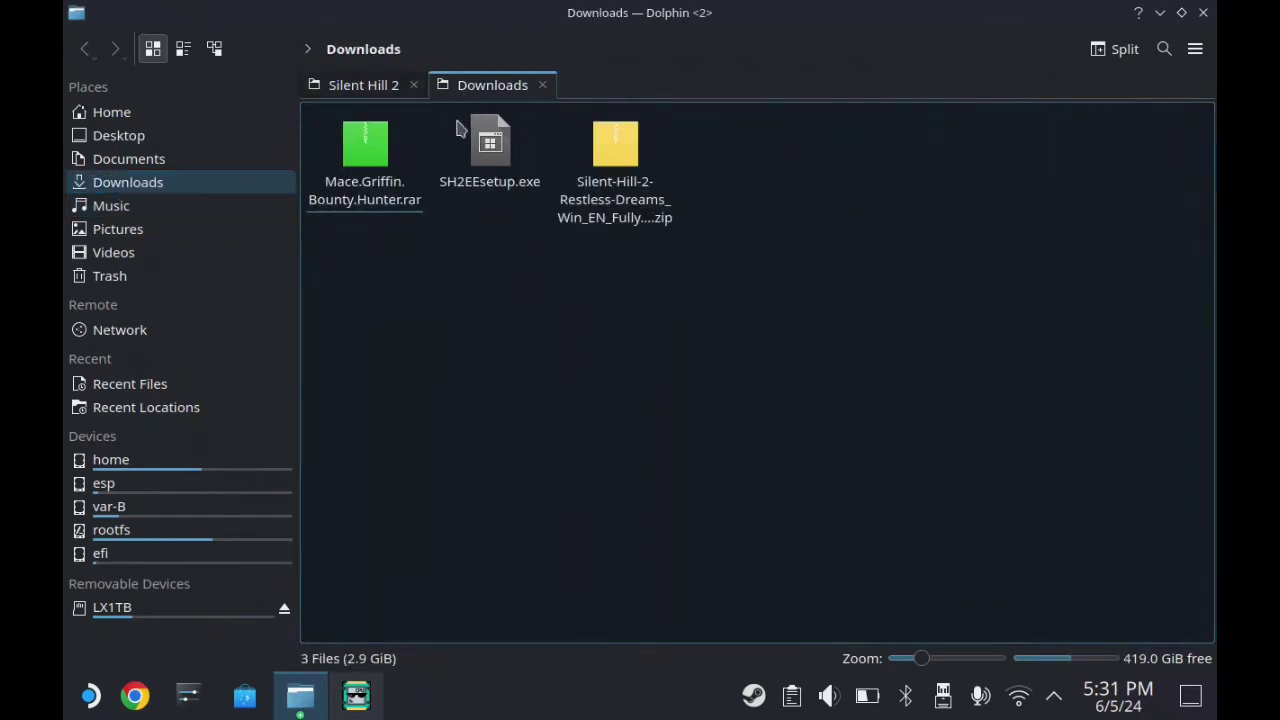
pyautogui.click(490, 148)
pyautogui.rightClick(502, 150)
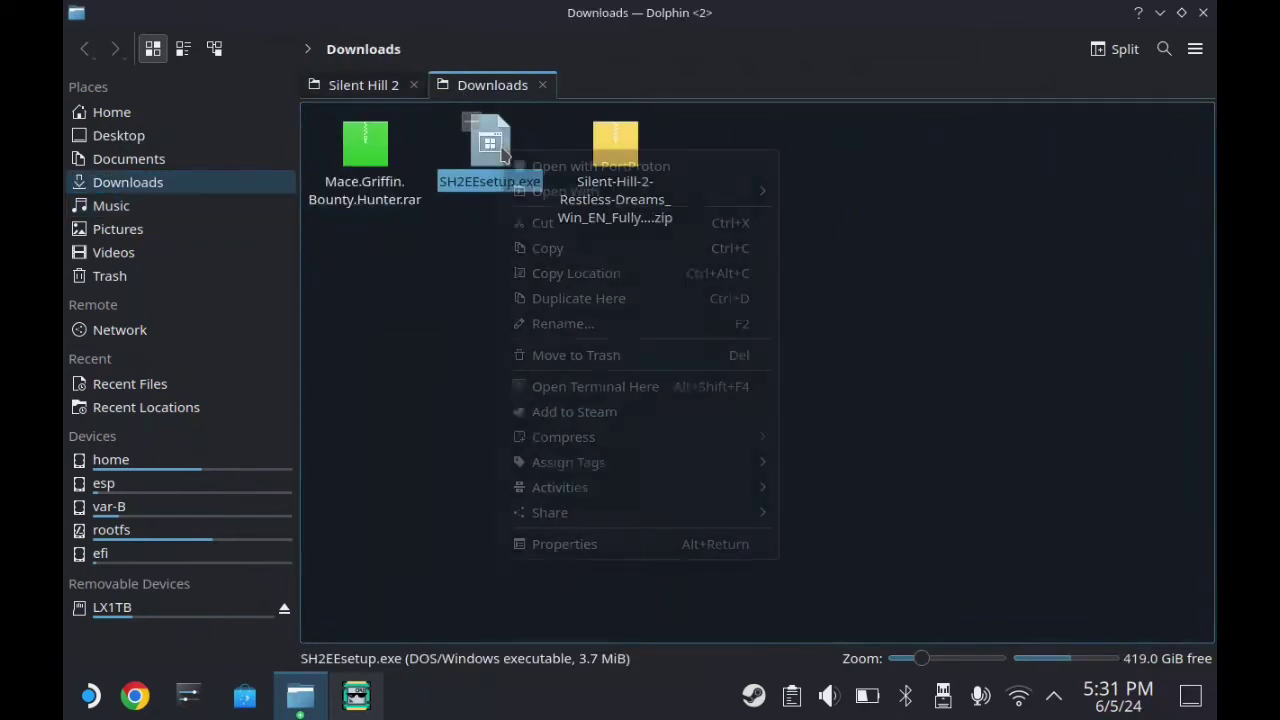
# - Copy SH2EEsetup.exe from Downloads and paste it into the Silent Hill 2 folder
pyautogui.click(540, 248)
pyautogui.click(377, 92)
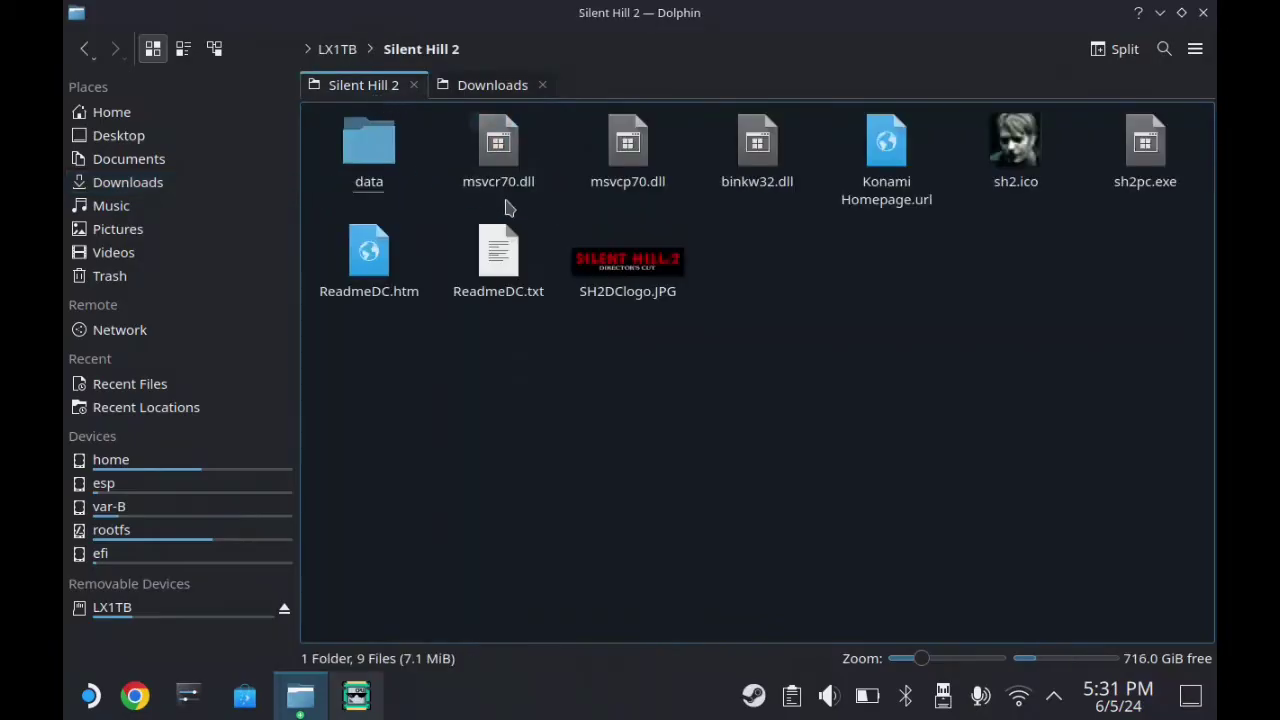
pyautogui.rightClick(814, 364)
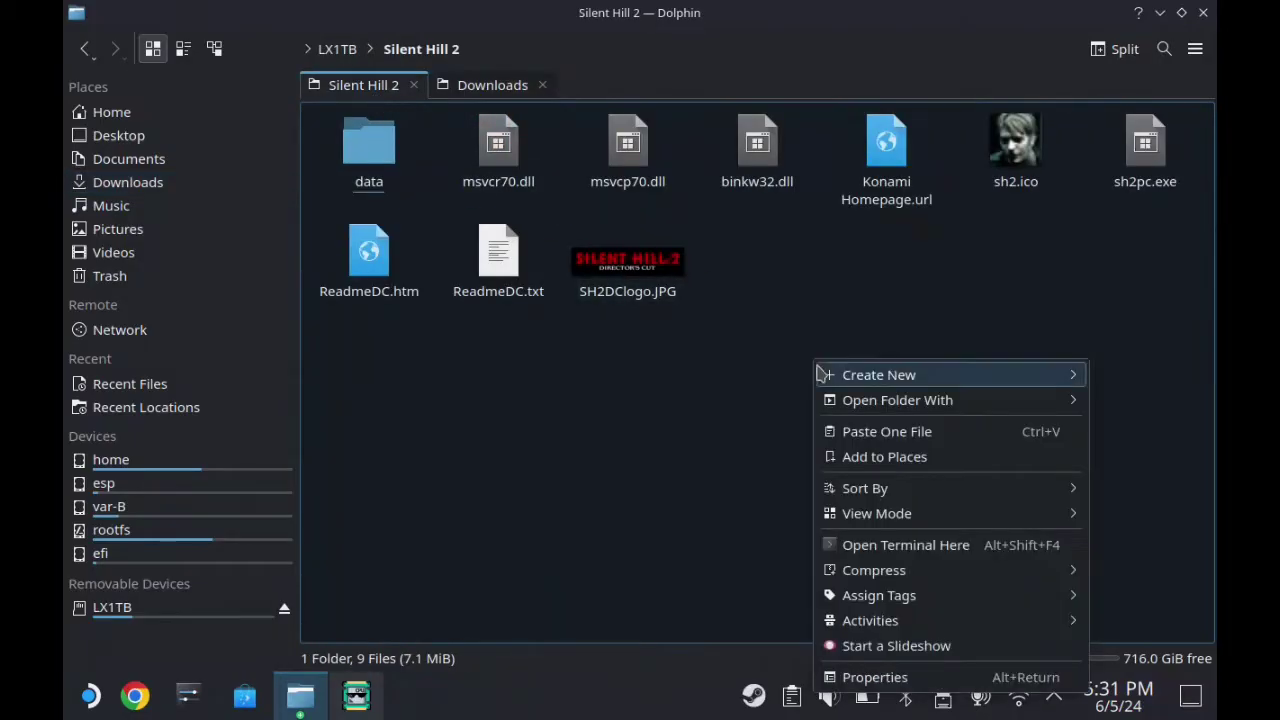
pyautogui.click(893, 431)
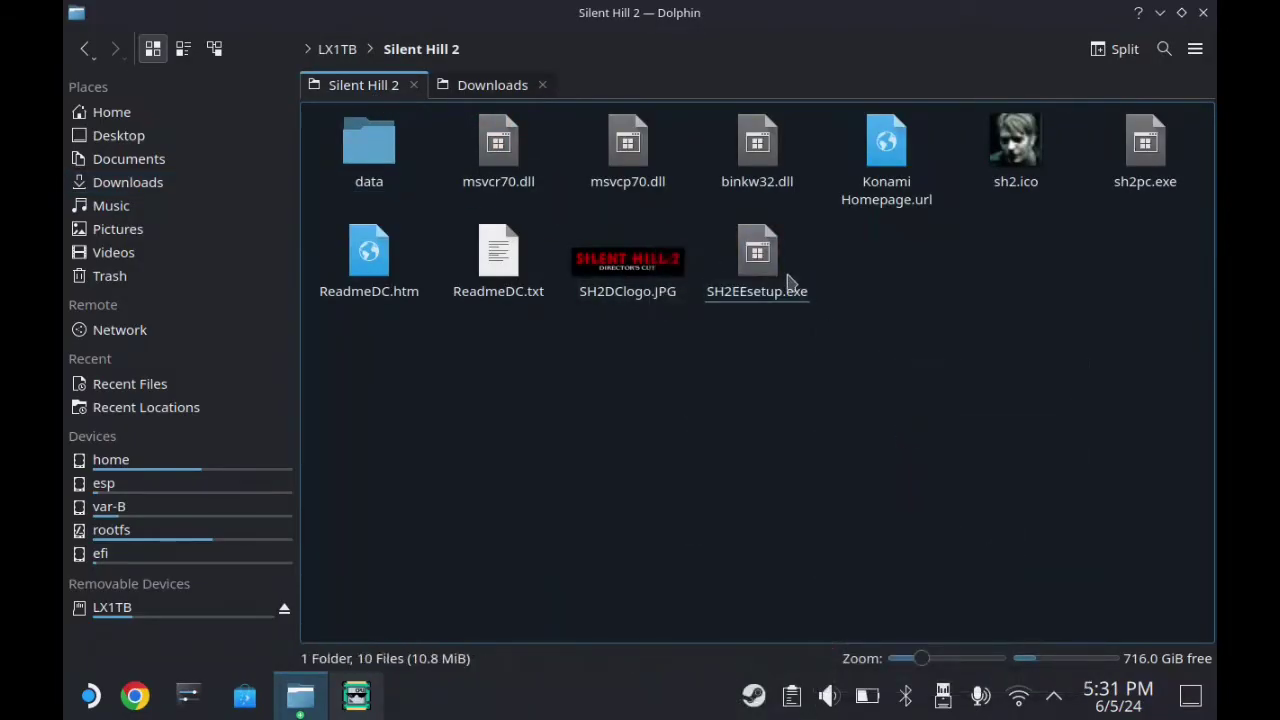
# - Add the pasted SH2EEsetup.exe to Steam, then minimize the Silent Hill 2 file window
pyautogui.rightClick(768, 270)
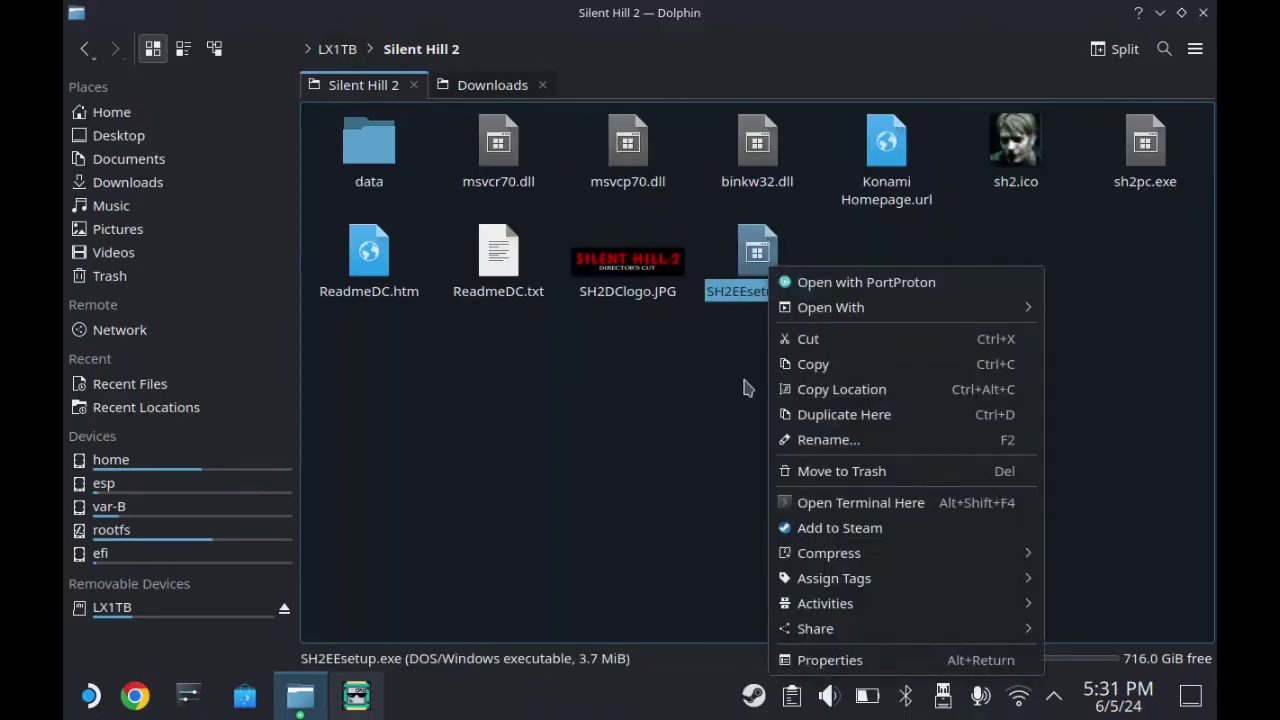
pyautogui.click(800, 530)
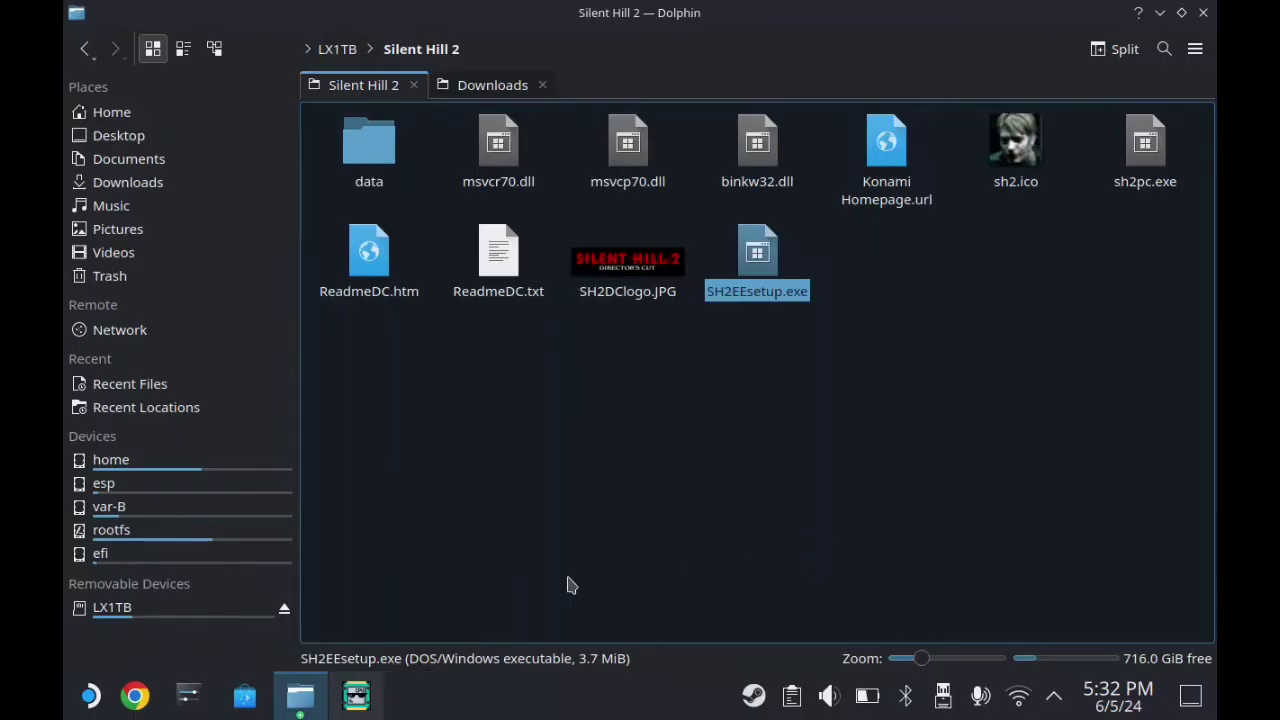
pyautogui.click(300, 695)
pyautogui.click(300, 695)
pyautogui.click(1160, 13)
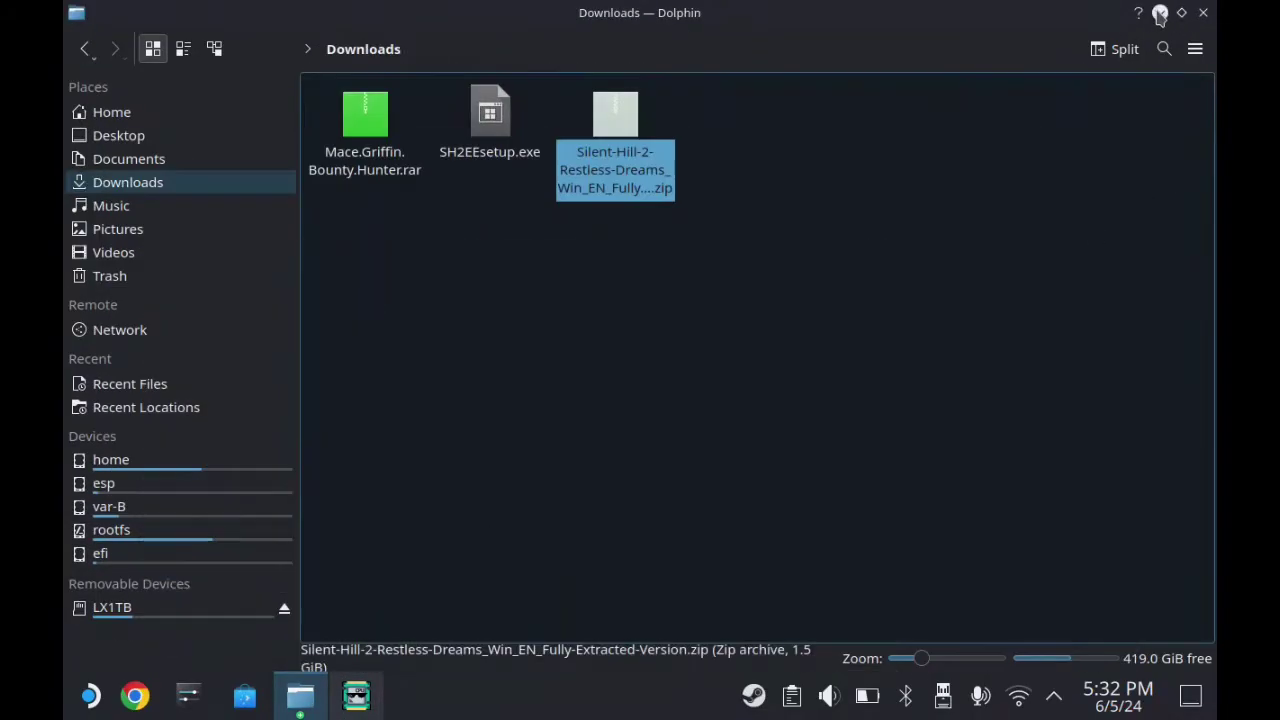
# - Close the Downloads window, launch Steam, and open the SH2EEsetup.exe library page
pyautogui.click(1204, 14)
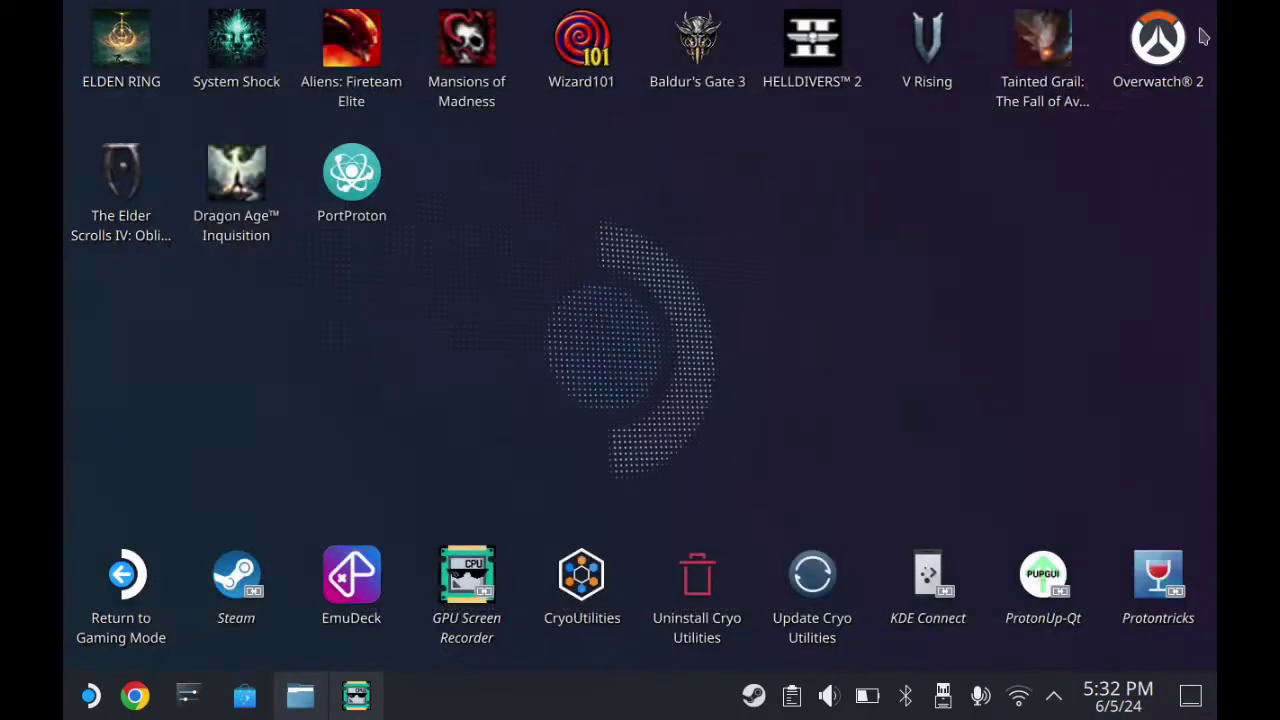
pyautogui.click(233, 578)
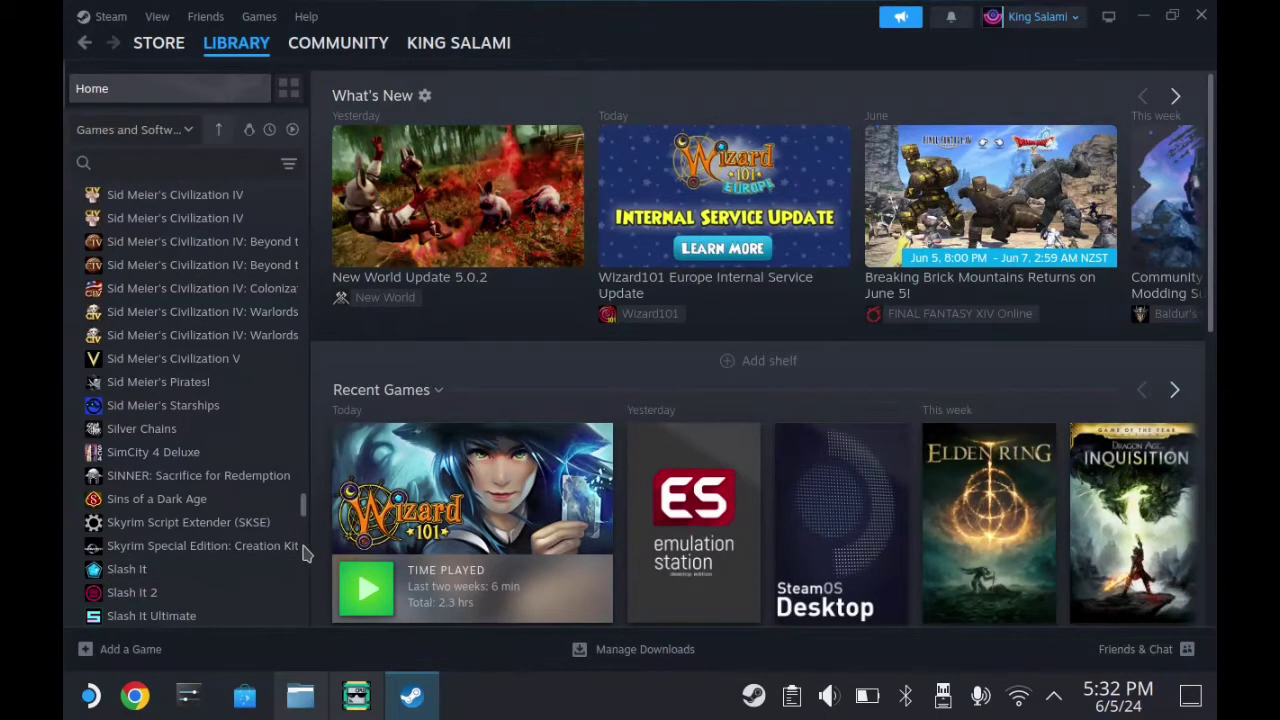
pyautogui.moveTo(304, 520)
pyautogui.mouseDown()
pyautogui.moveTo(304, 559)
pyautogui.moveTo(313, 505)
pyautogui.mouseUp()
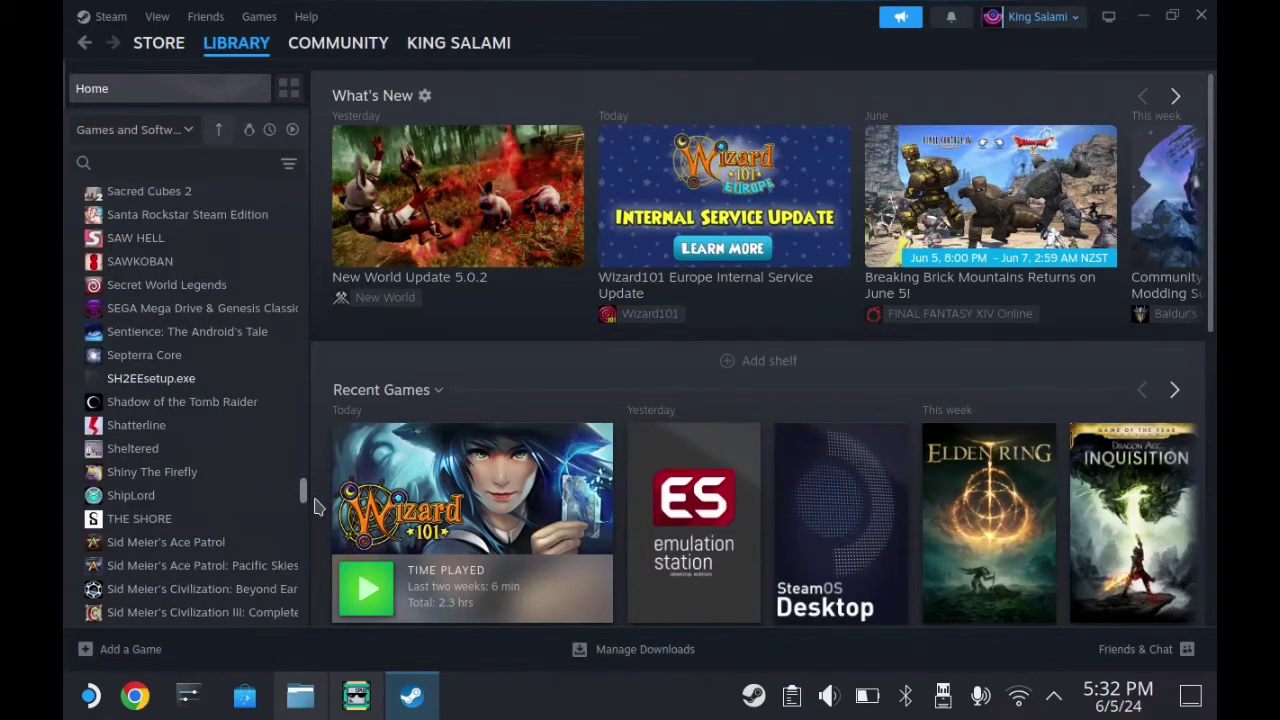
pyautogui.click(157, 377)
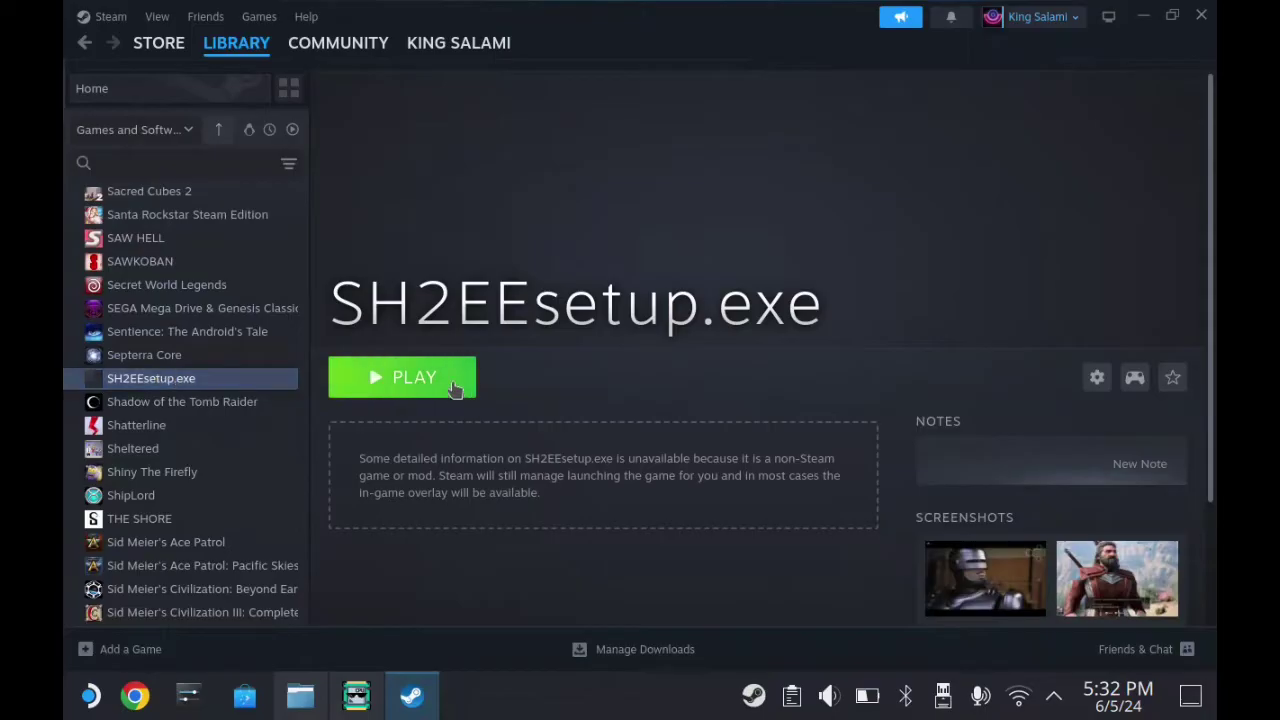
pyautogui.click(455, 389)
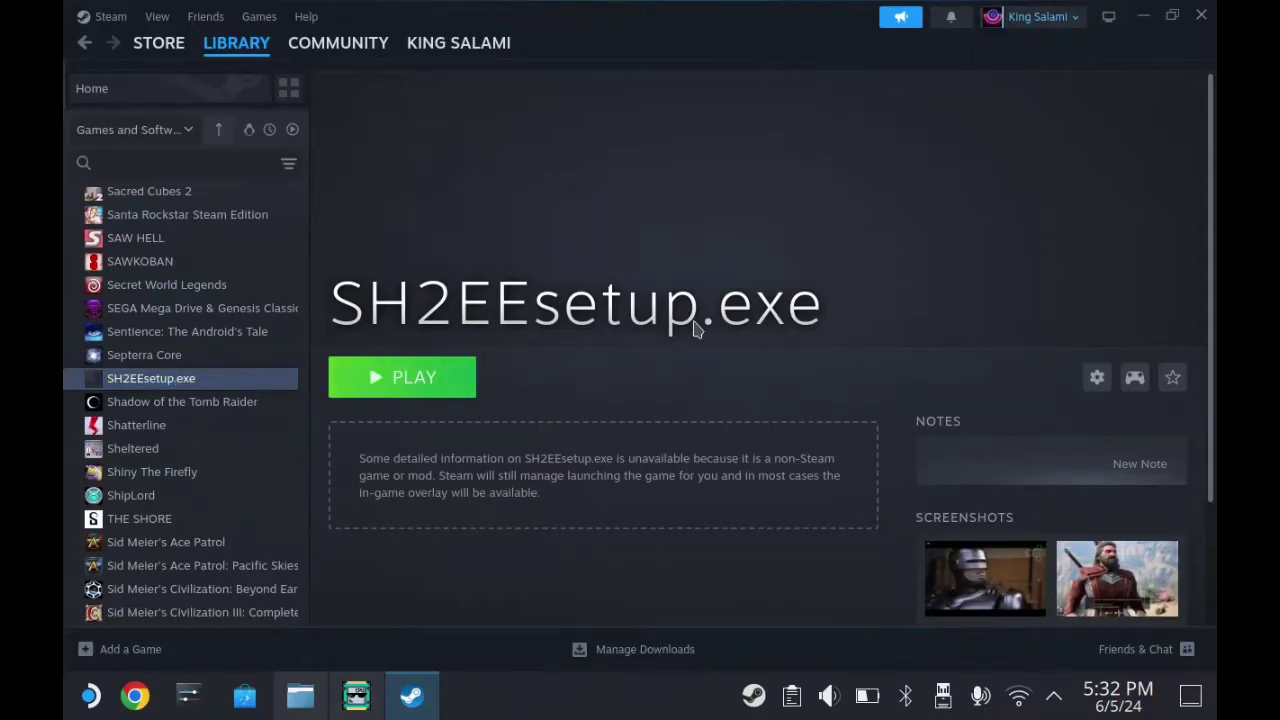
# - Force the SH2EEsetup.exe shortcut to use Proton Experimental, then play it
pyautogui.click(1100, 384)
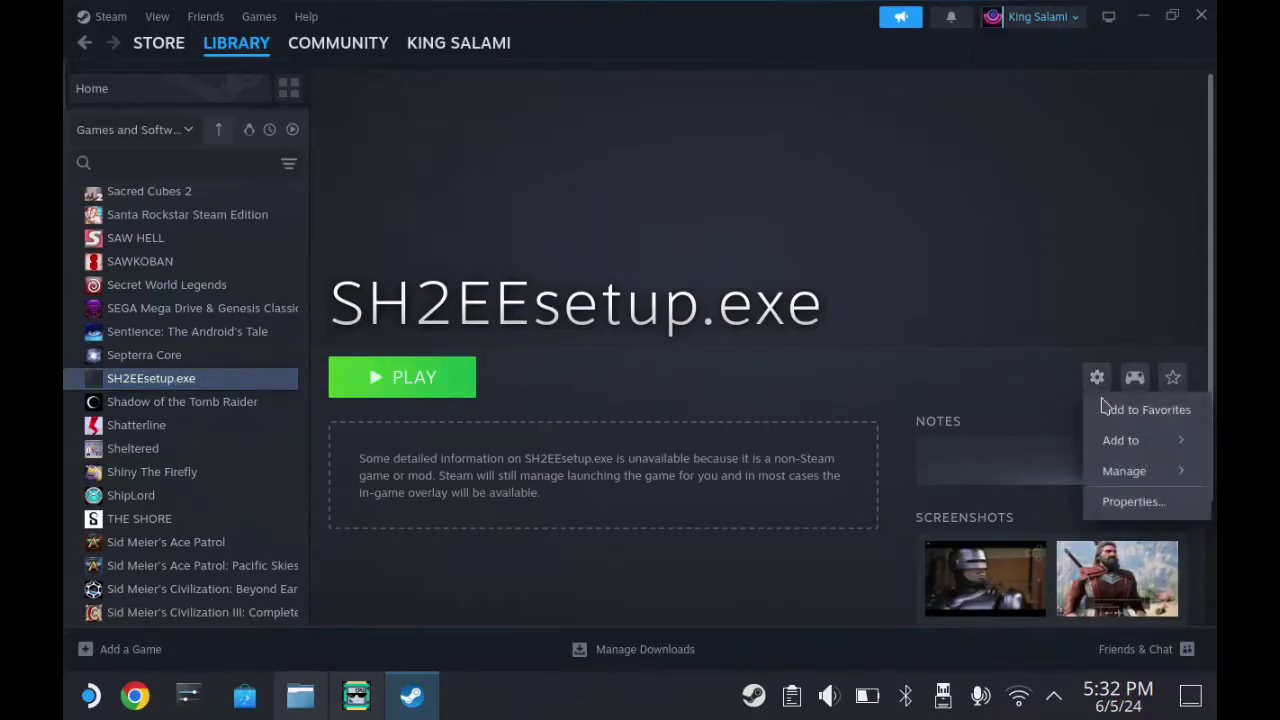
pyautogui.click(1122, 514)
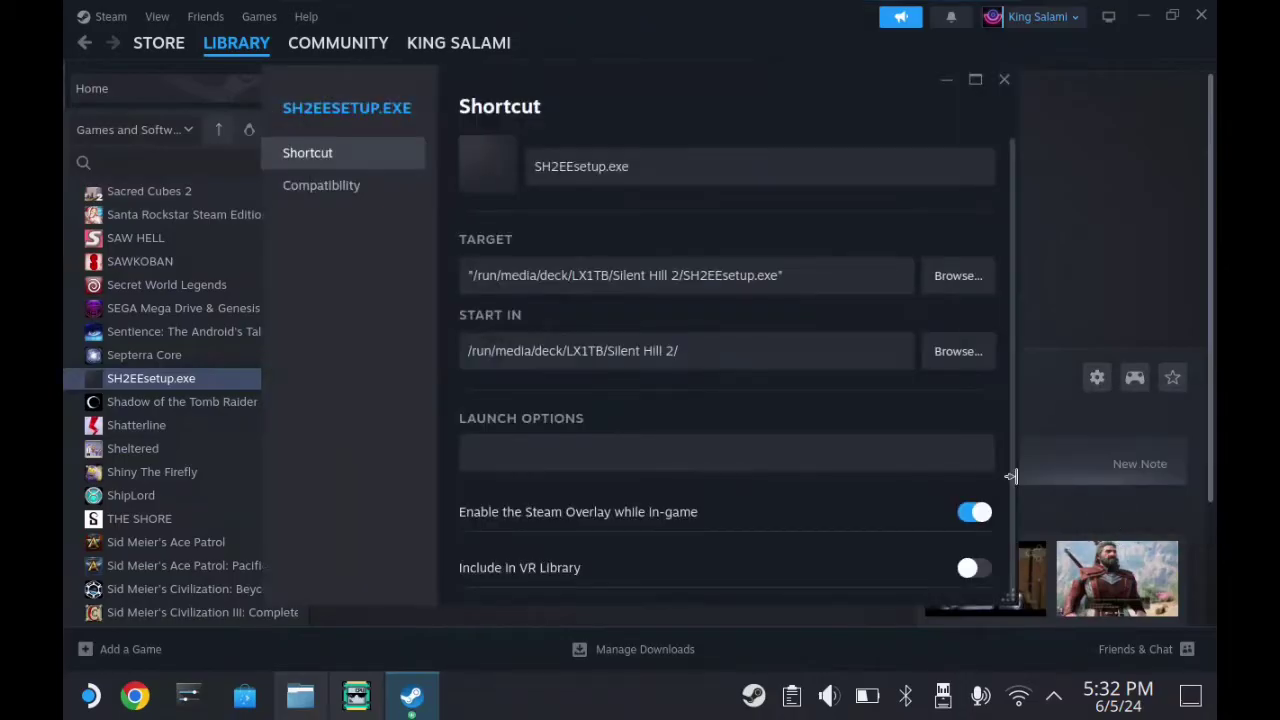
pyautogui.click(338, 194)
pyautogui.click(474, 157)
pyautogui.click(505, 199)
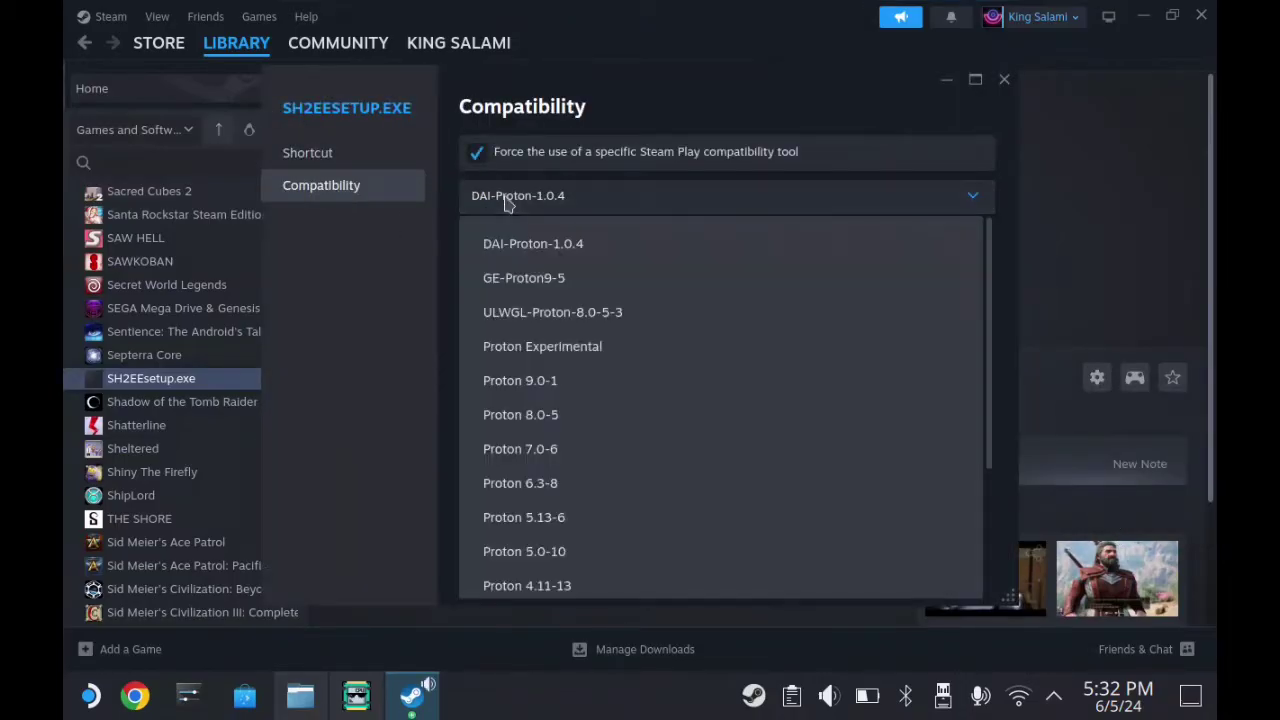
pyautogui.click(540, 346)
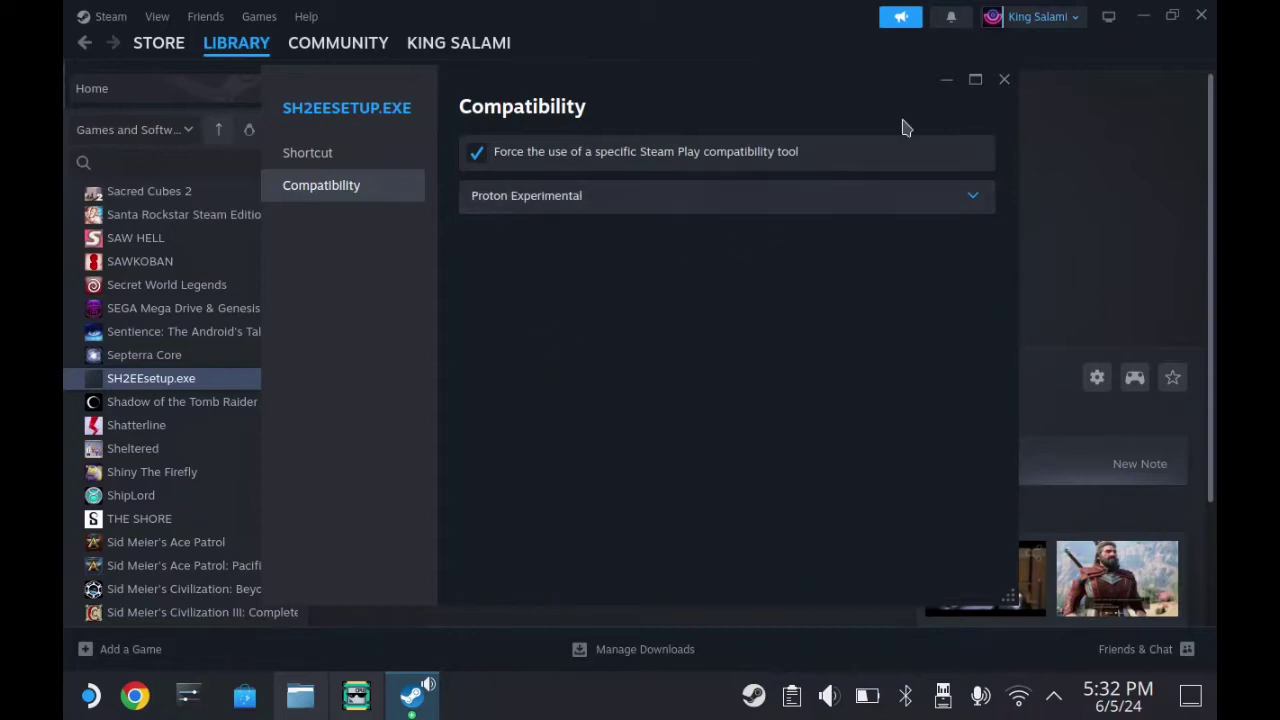
pyautogui.click(1004, 79)
pyautogui.click(421, 381)
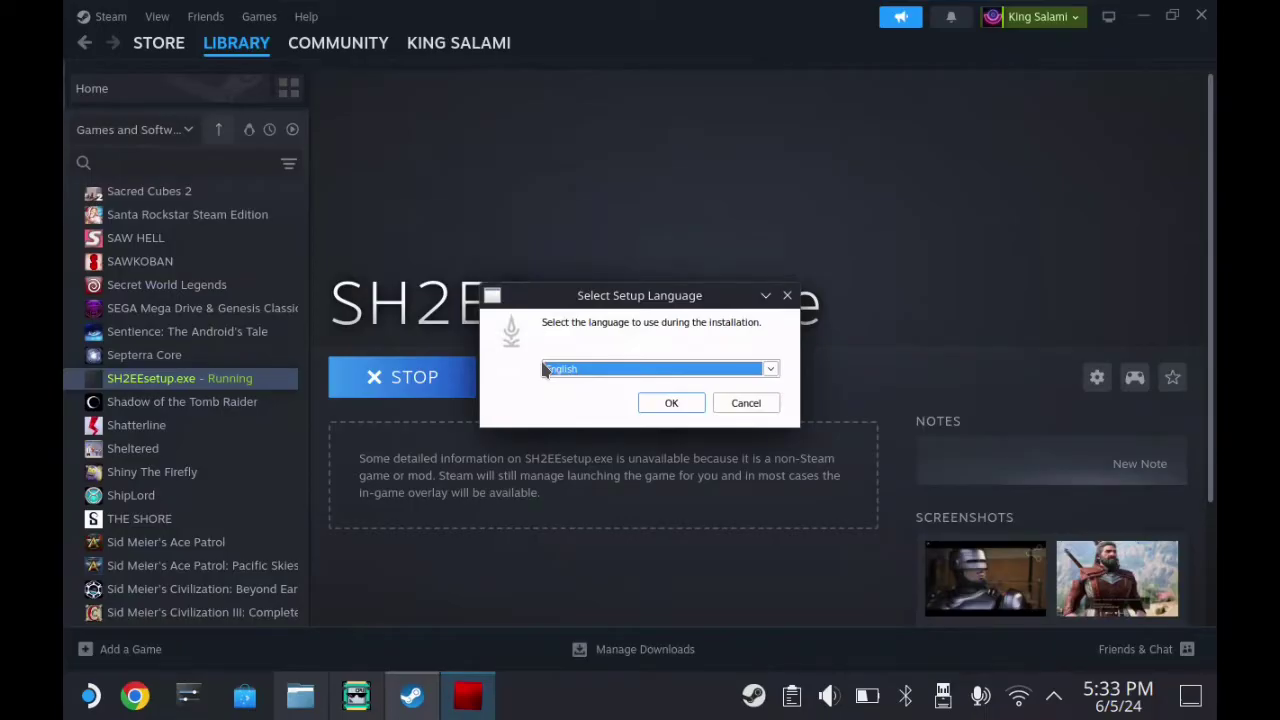
# - Choose English, accept the license agreement, and keep the recommended installation mode
pyautogui.click(664, 404)
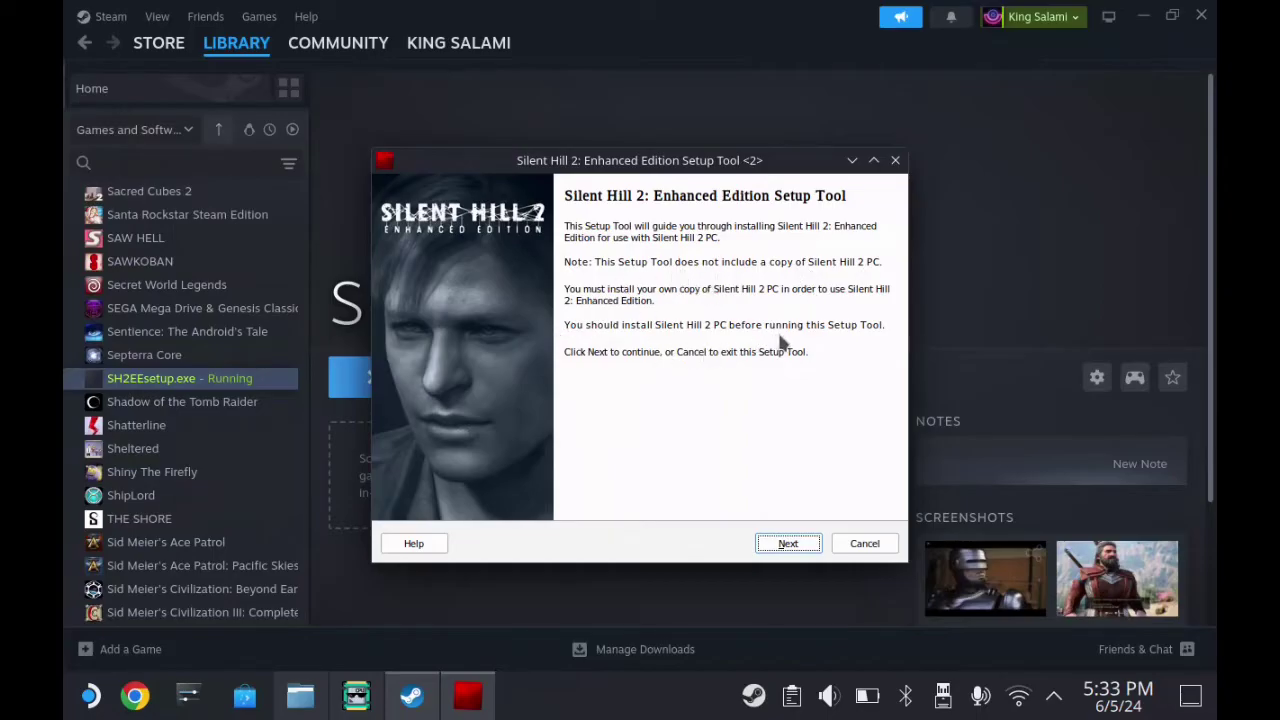
pyautogui.click(786, 546)
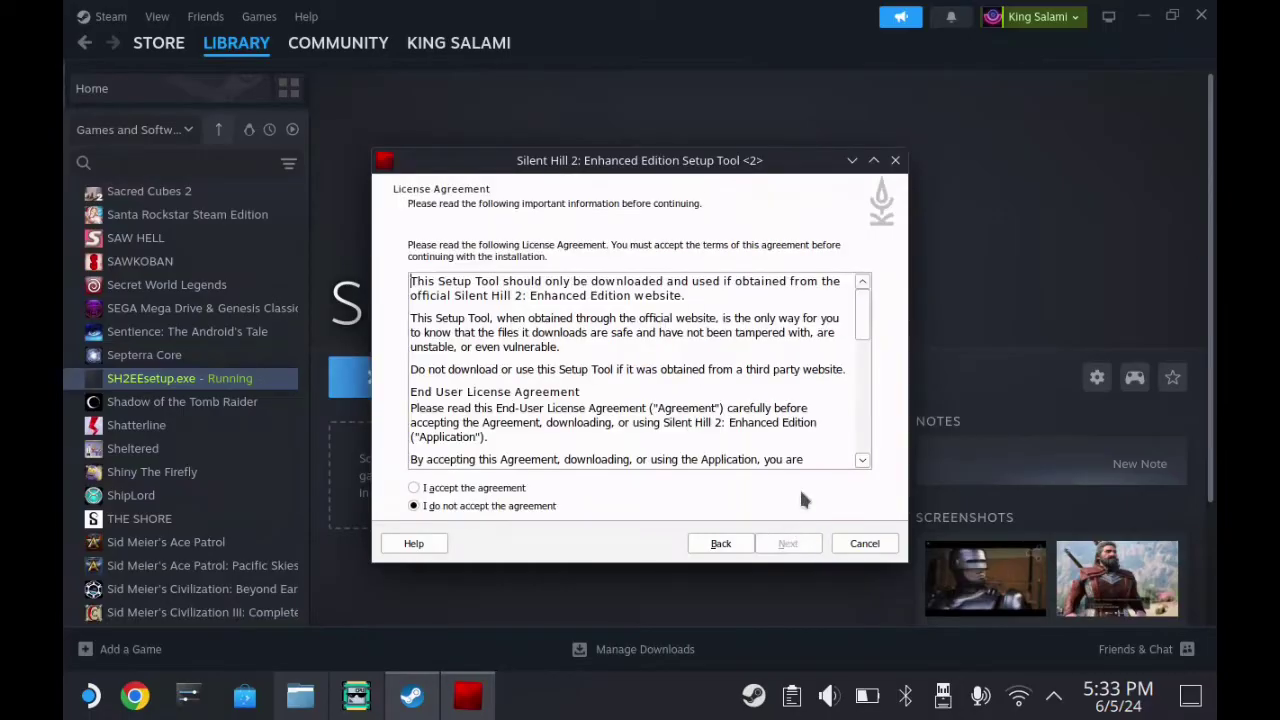
pyautogui.click(576, 483)
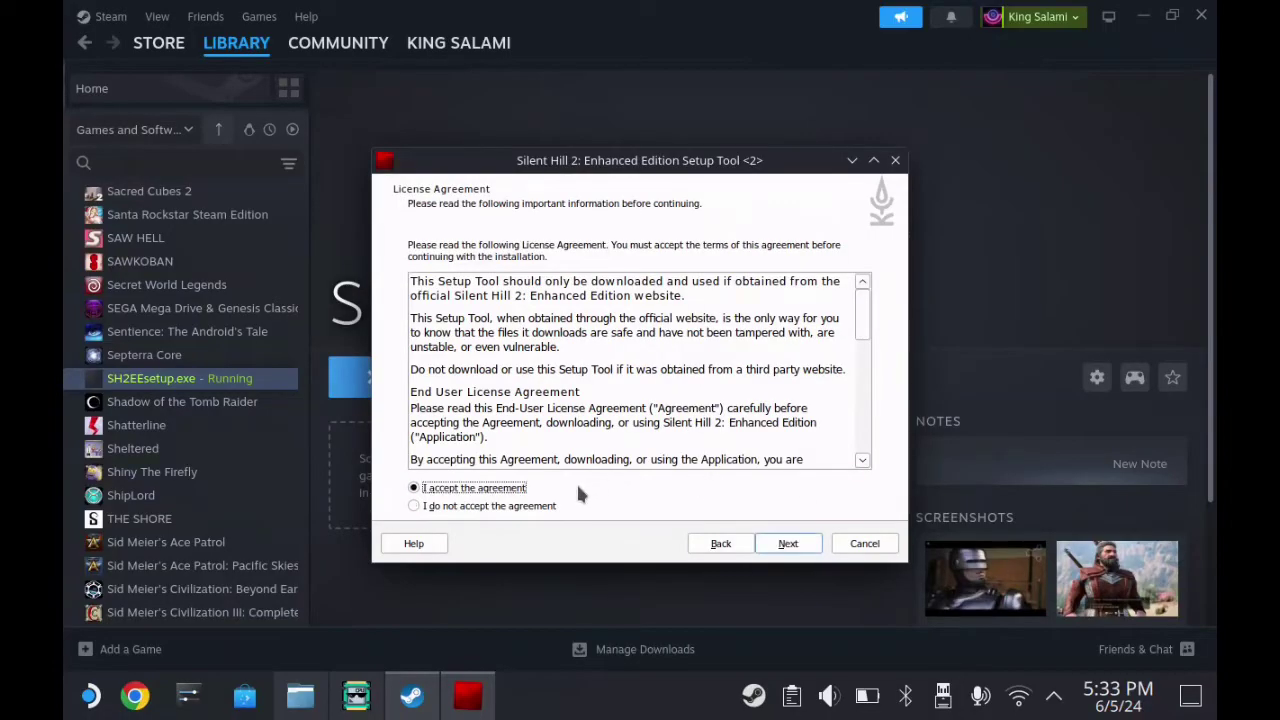
pyautogui.click(770, 547)
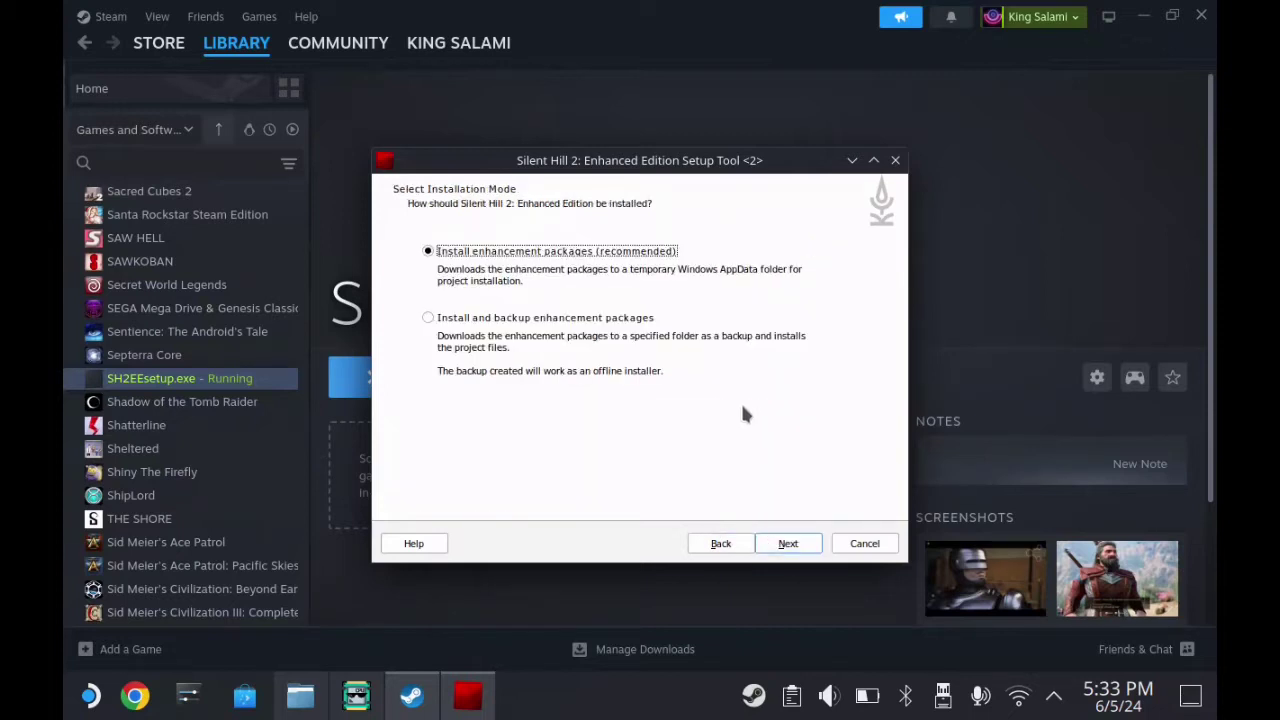
pyautogui.click(787, 541)
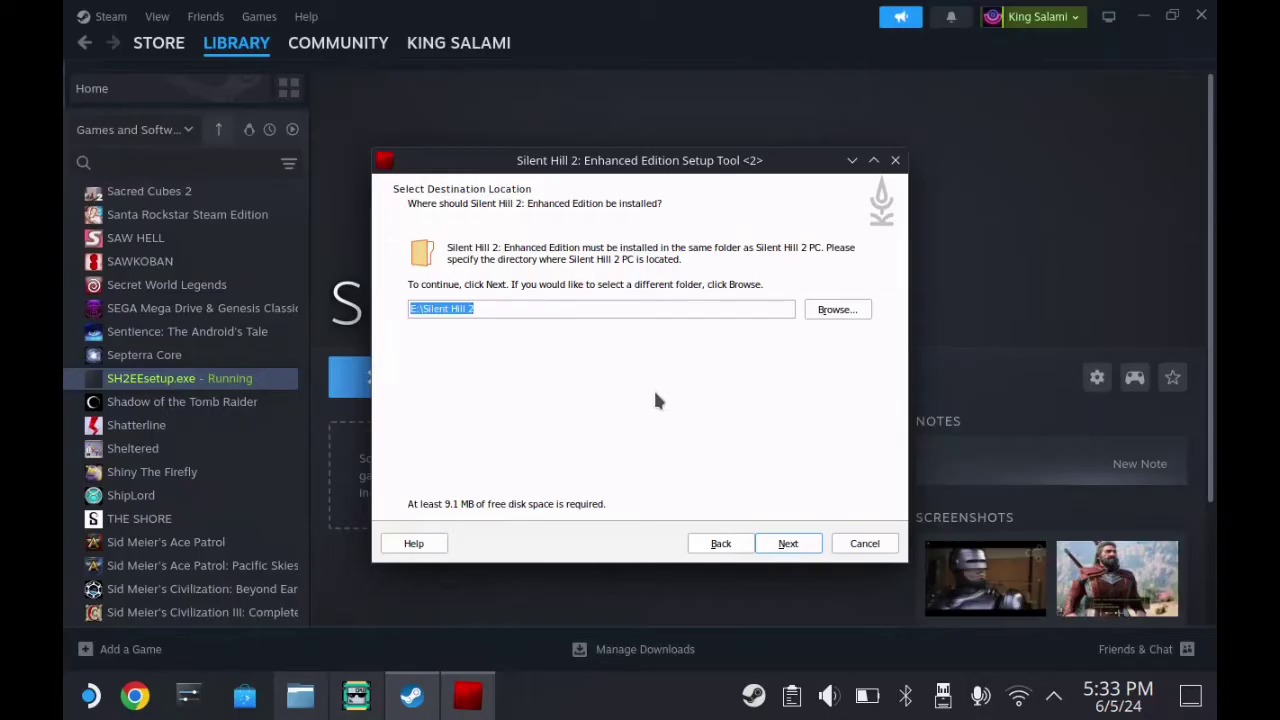
# - Set the destination to E:\Silent Hill 2, keep the full installation, and start installing
pyautogui.click(832, 310)
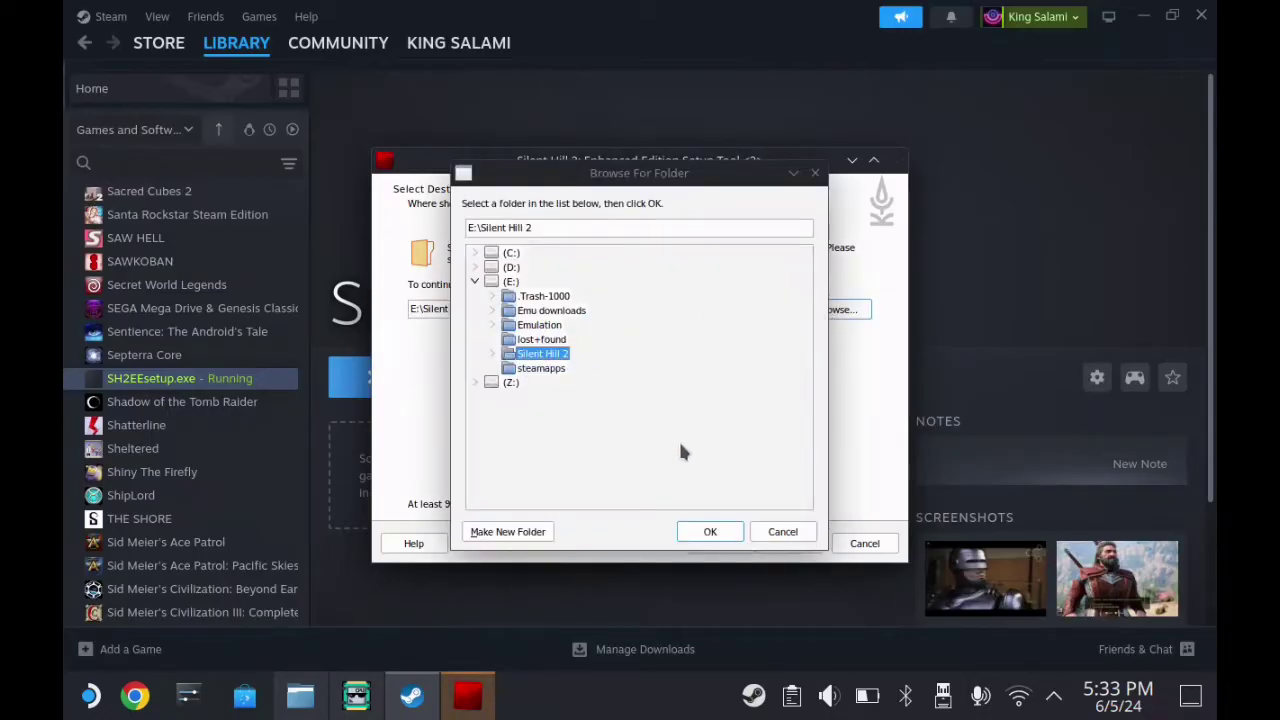
pyautogui.click(700, 535)
pyautogui.click(783, 550)
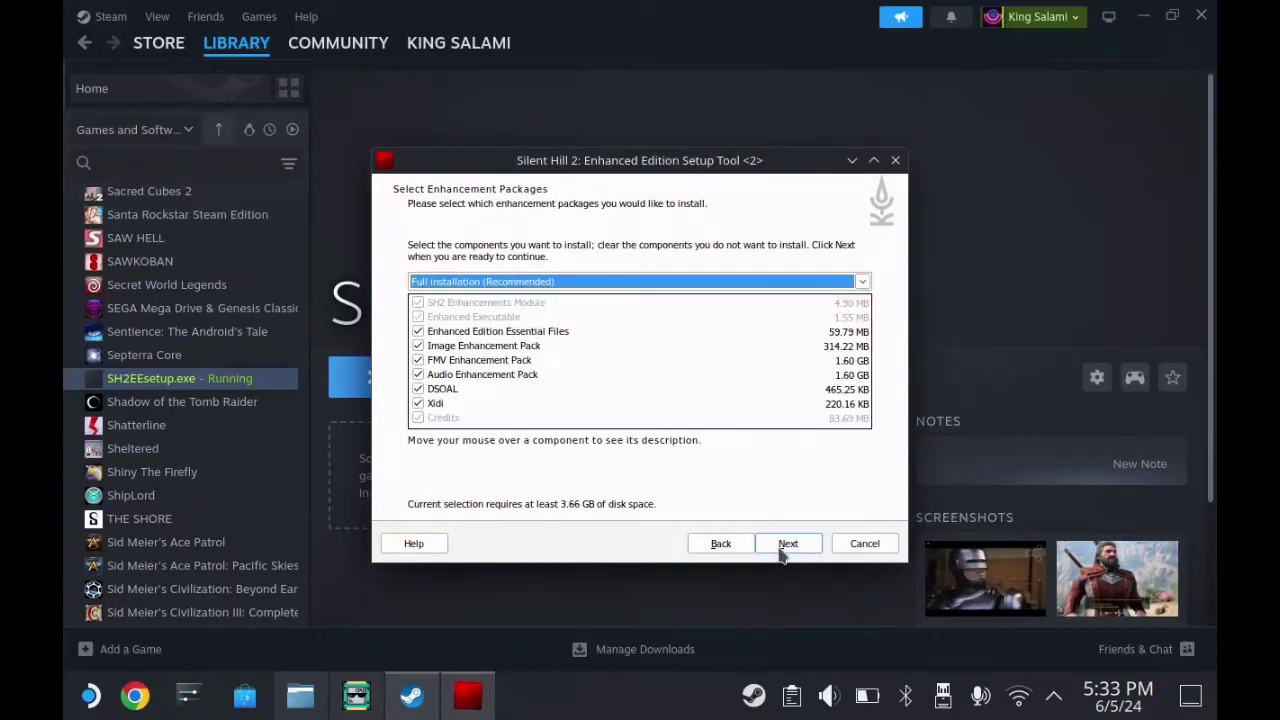
pyautogui.click(786, 546)
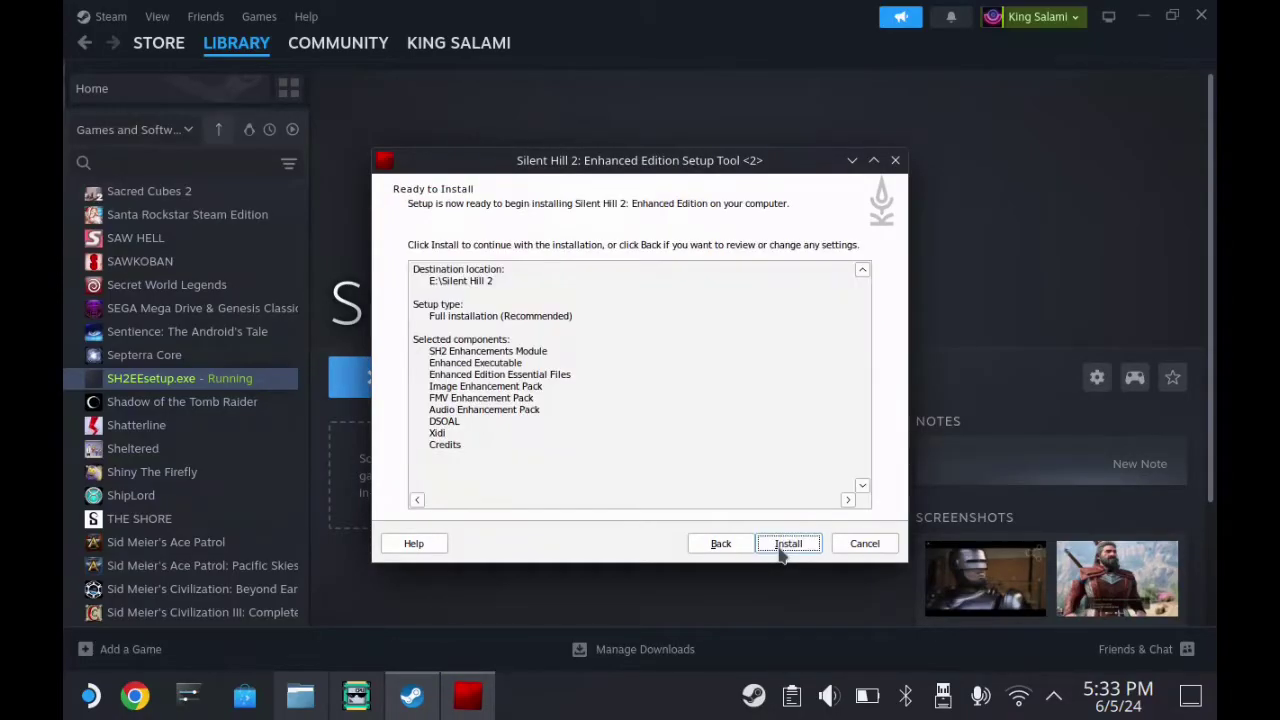
pyautogui.click(786, 546)
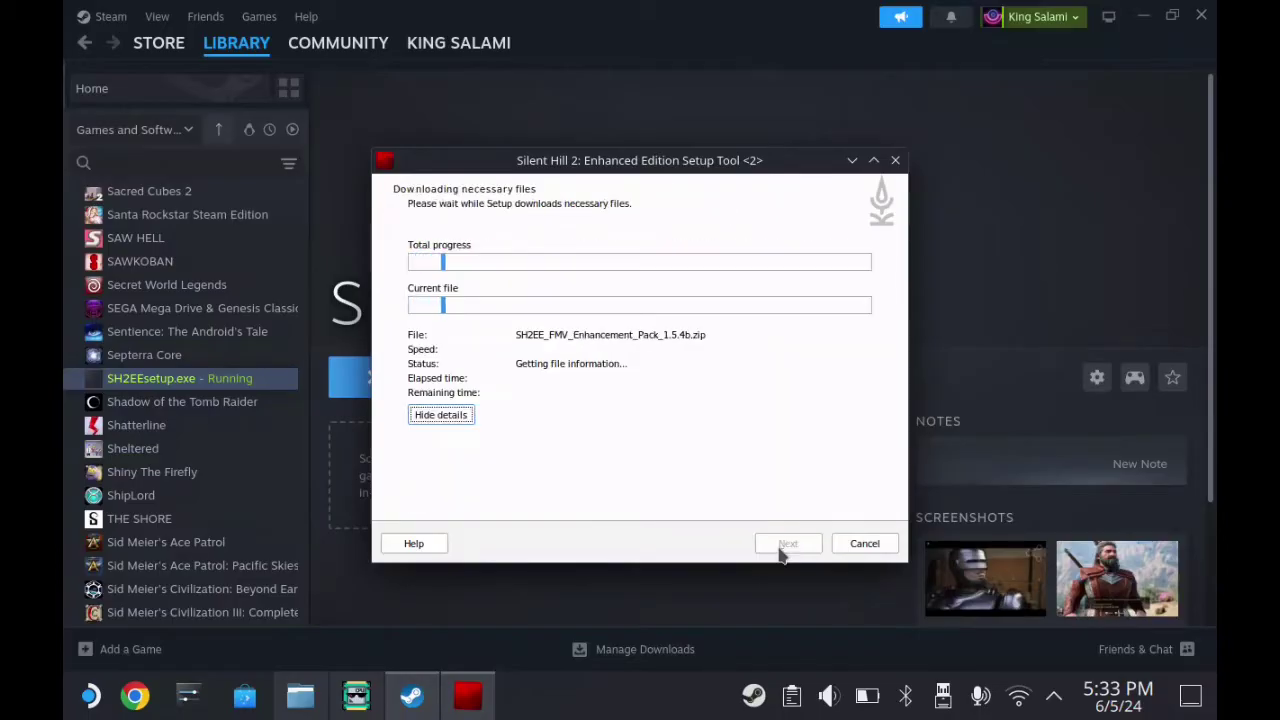